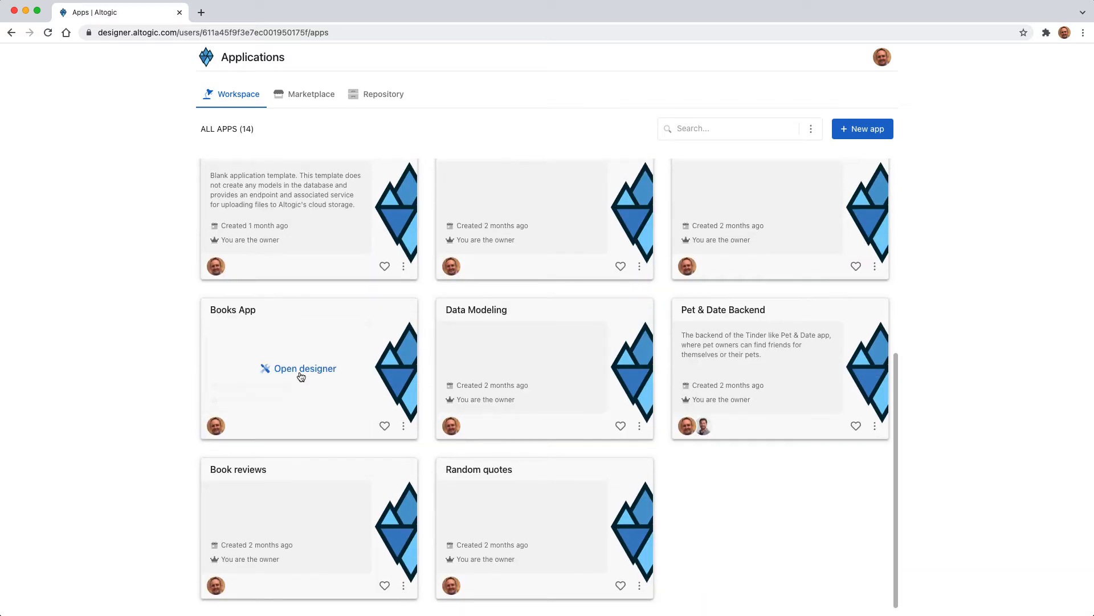
# Open the Books App in the designer and review the fields of its publishers, books and users models
pyautogui.click(300, 371)
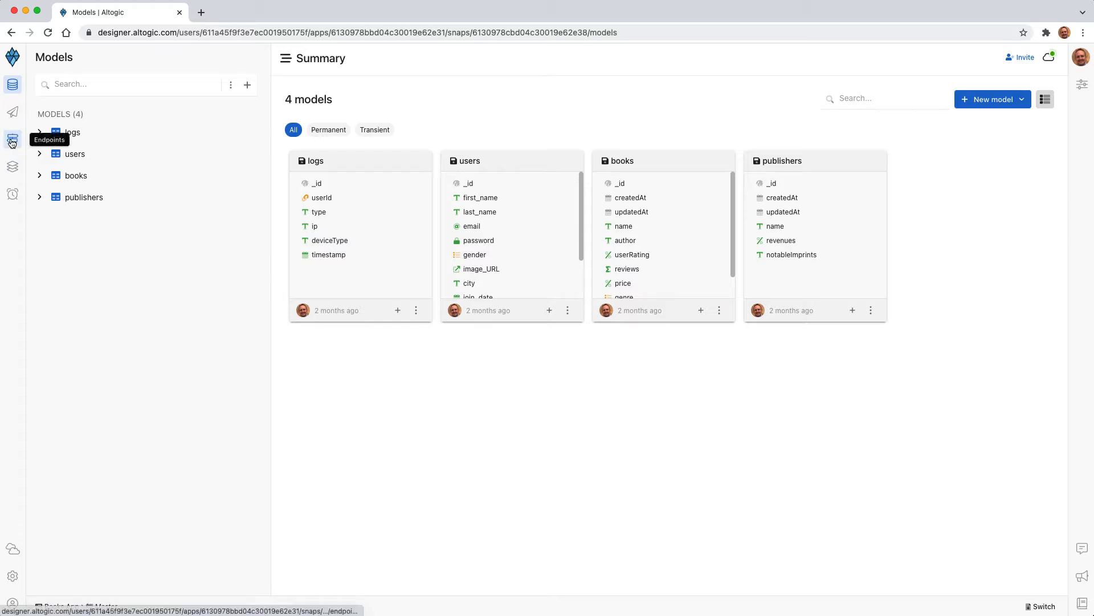
pyautogui.click(40, 198)
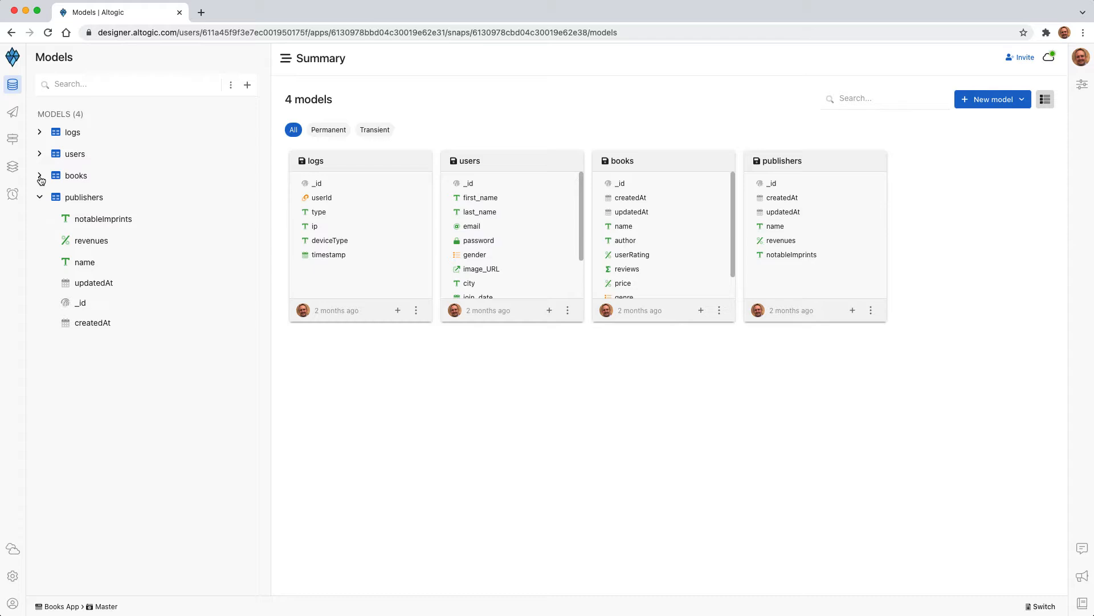
pyautogui.click(39, 176)
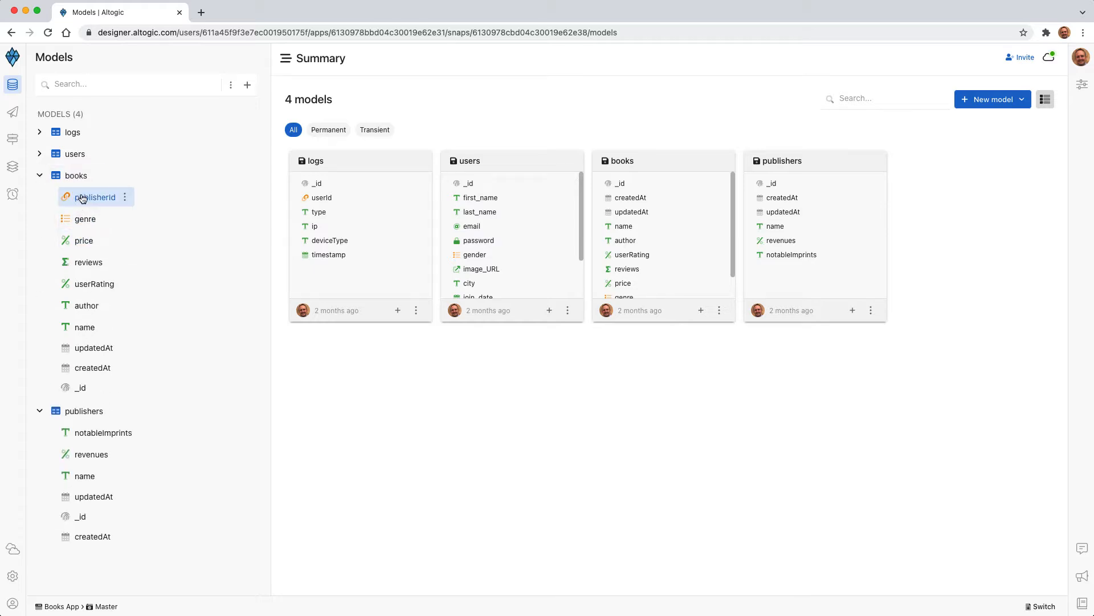
pyautogui.click(39, 154)
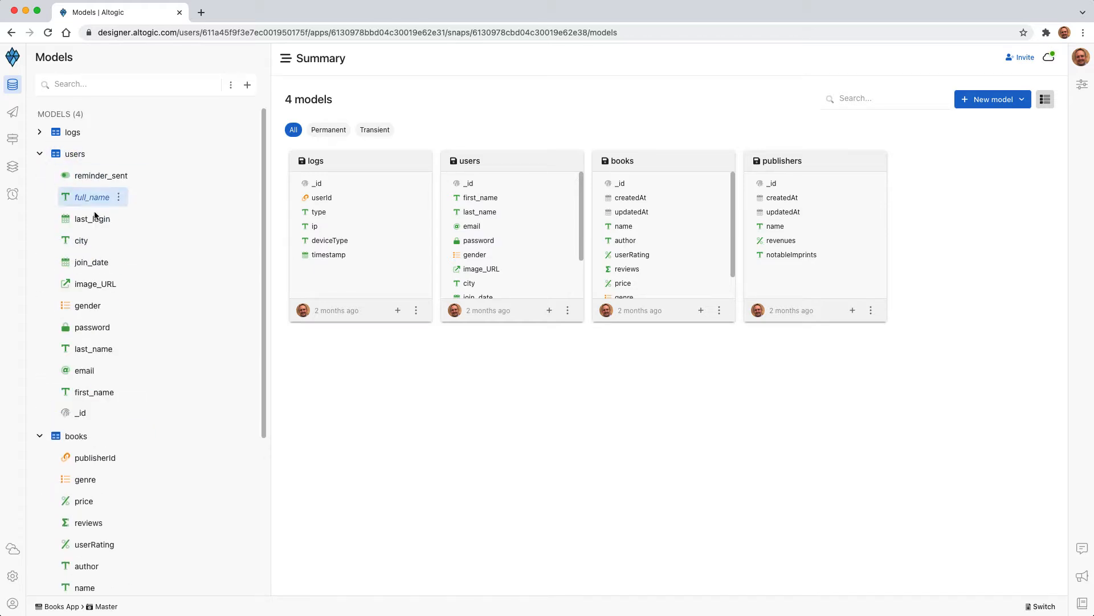
pyautogui.click(40, 154)
pyautogui.click(40, 177)
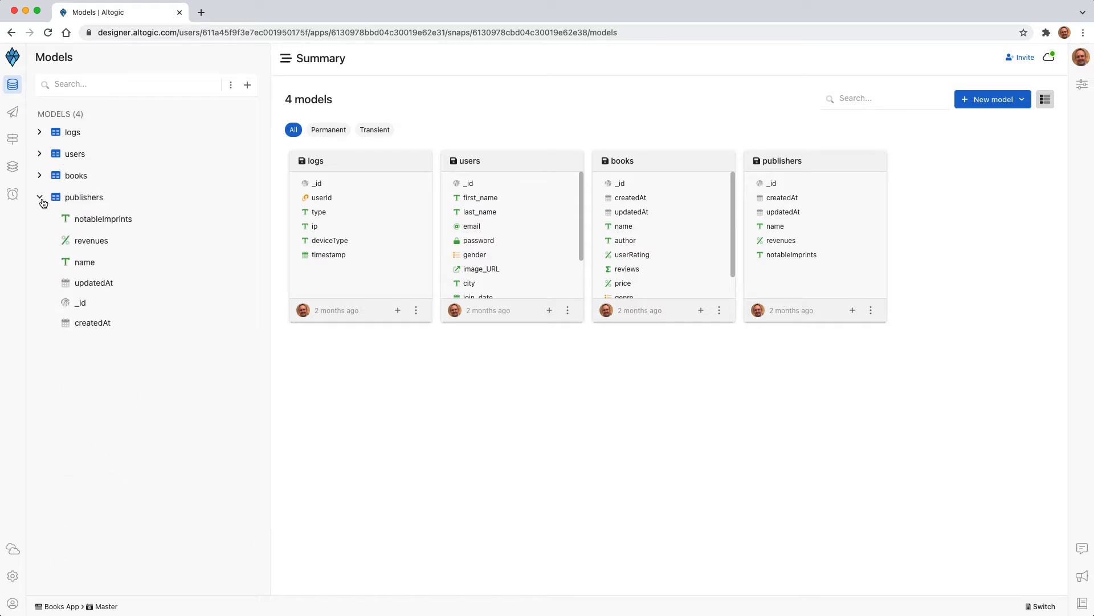
pyautogui.click(41, 198)
# Find the Get users endpoint (GET /users) in the Users group and open the service it routes to
pyautogui.click(13, 140)
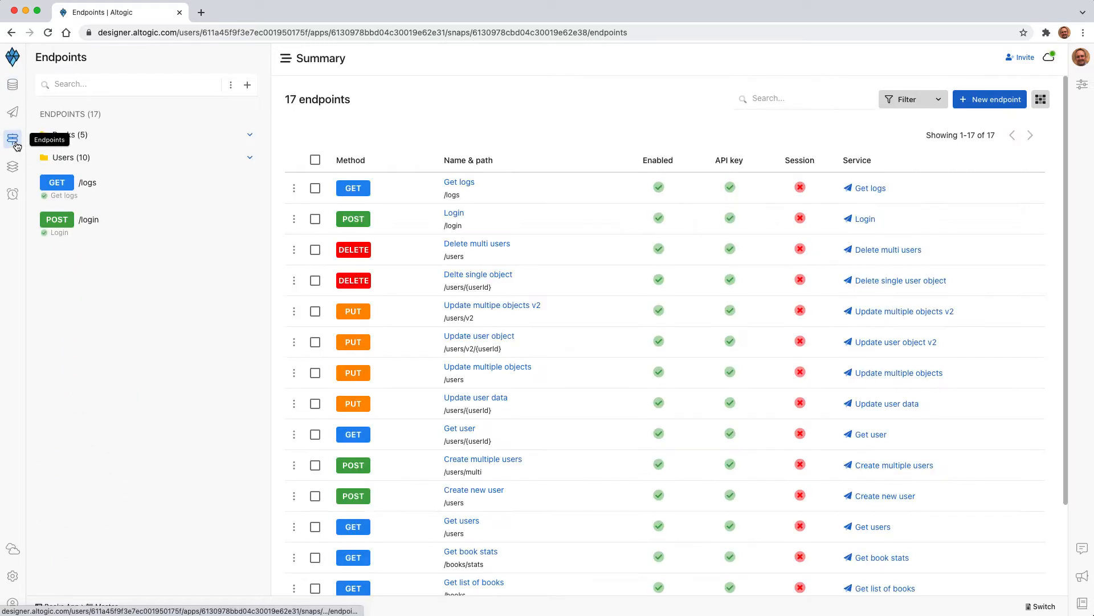
pyautogui.click(68, 157)
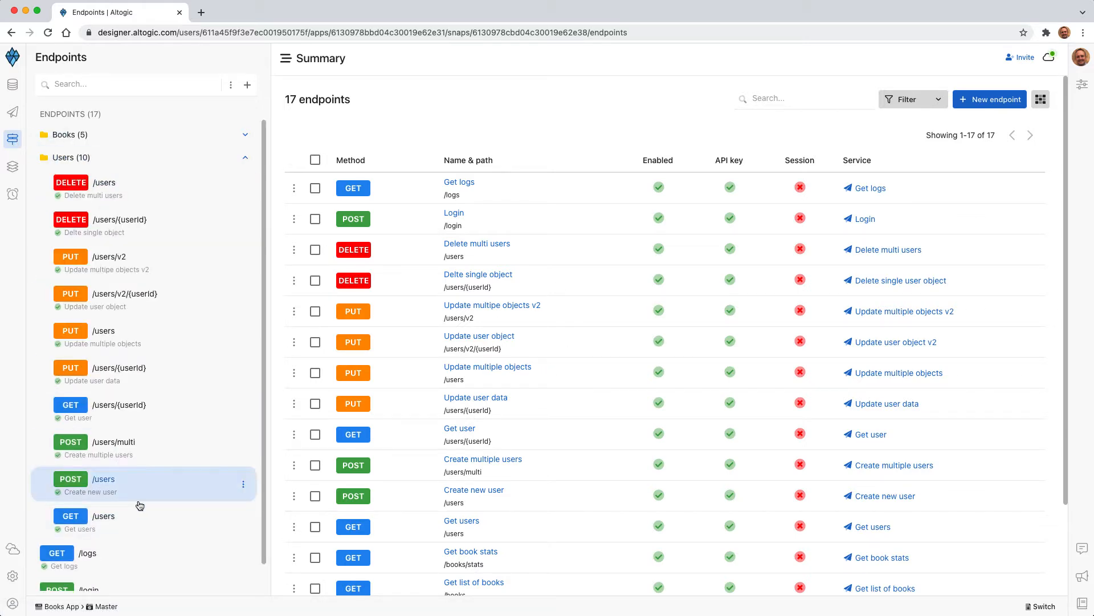
pyautogui.click(121, 516)
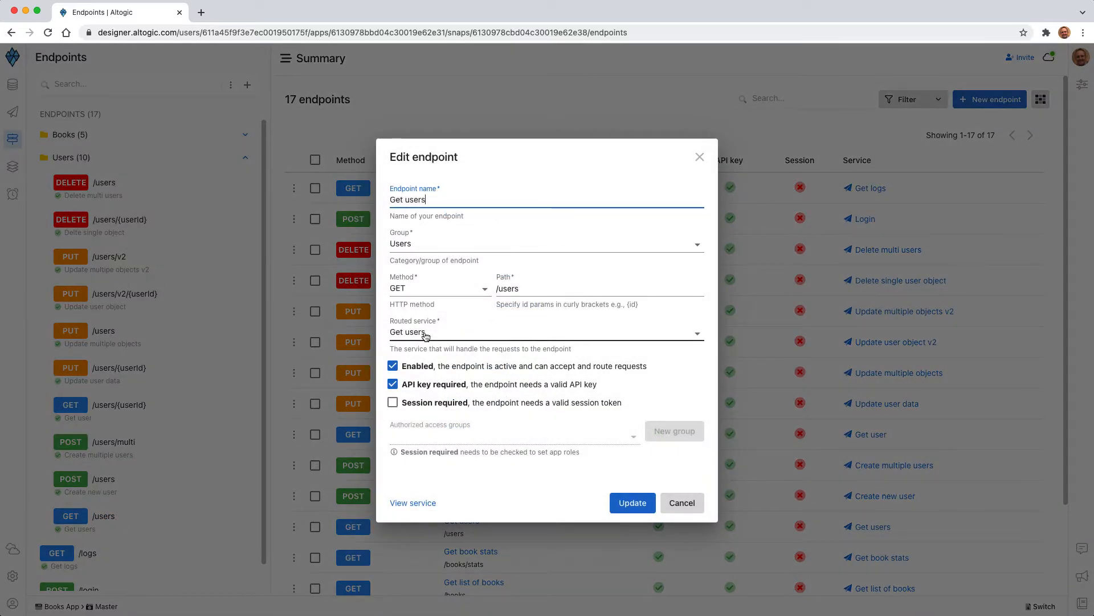
pyautogui.click(412, 503)
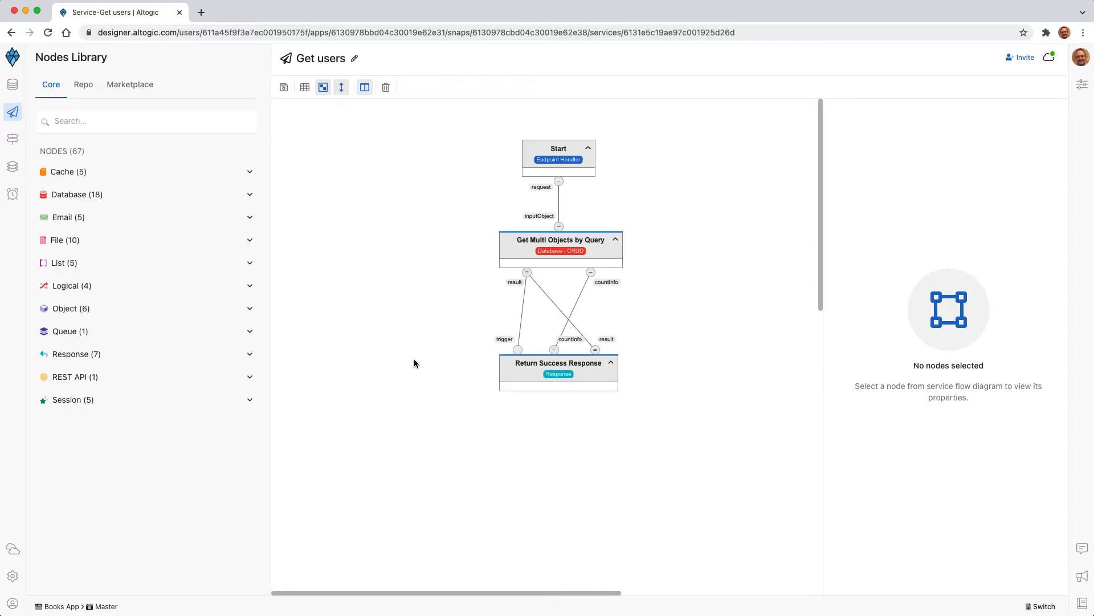
# Examine the Get Multi Objects by Query node's settings, including its object model, sort fields, paging and count info
pyautogui.click(585, 257)
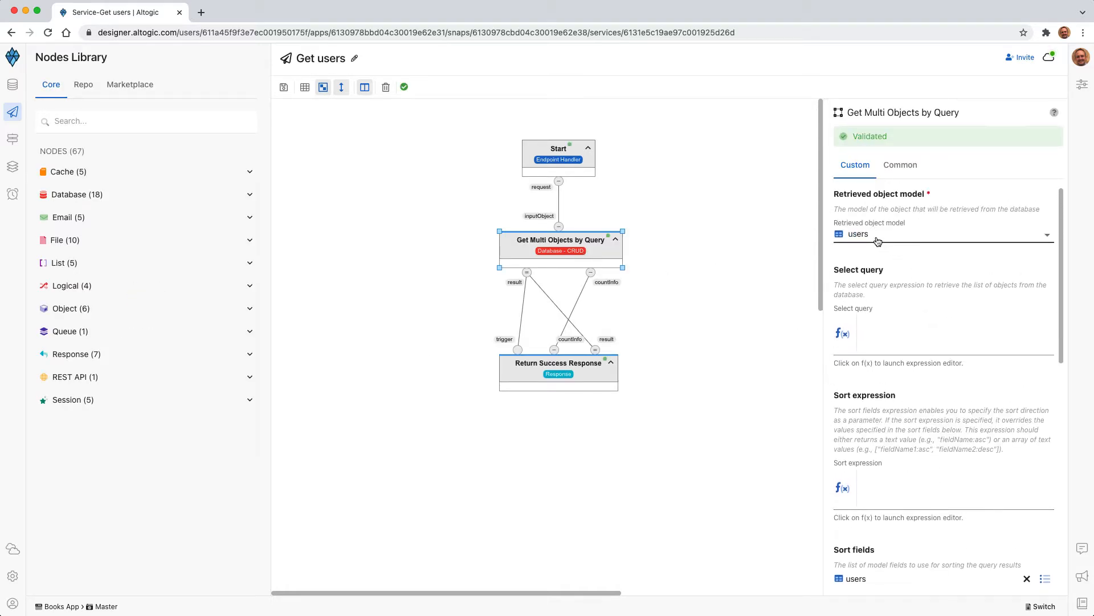
pyautogui.scroll(-3, 913, 315)
pyautogui.scroll(-10, 967, 387)
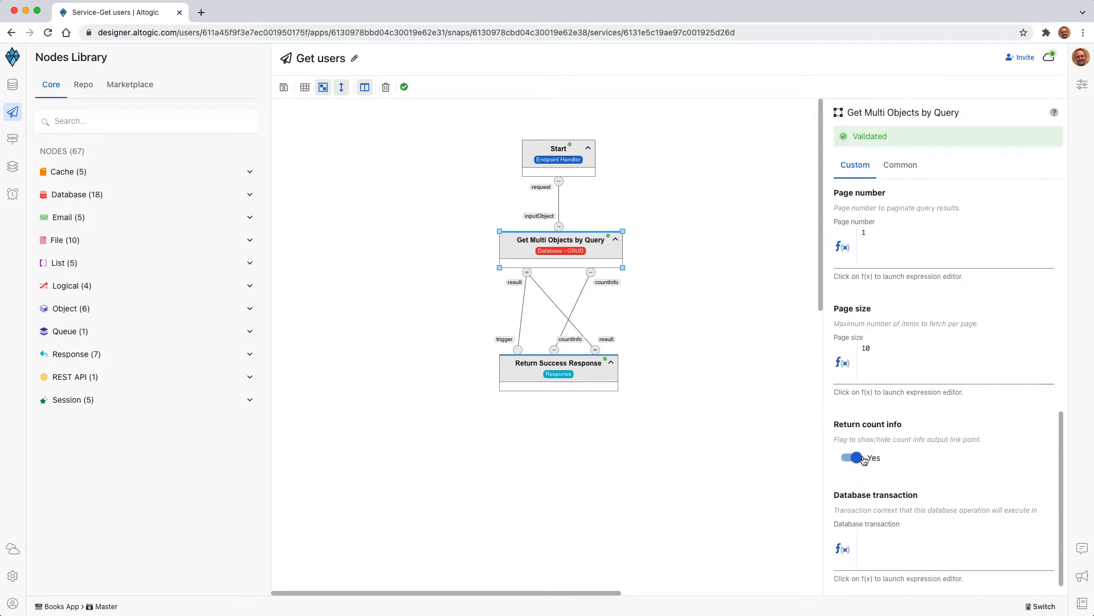
pyautogui.scroll(5, 937, 425)
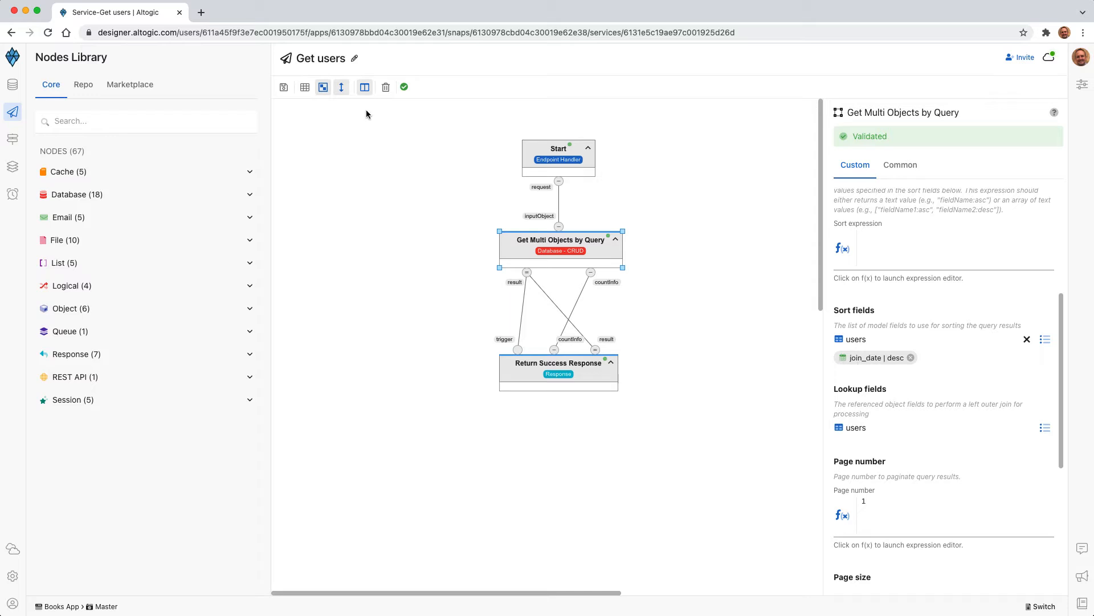
# Open the Dev01 environment's test panel and send a request to the GET /users endpoint
pyautogui.click(1047, 60)
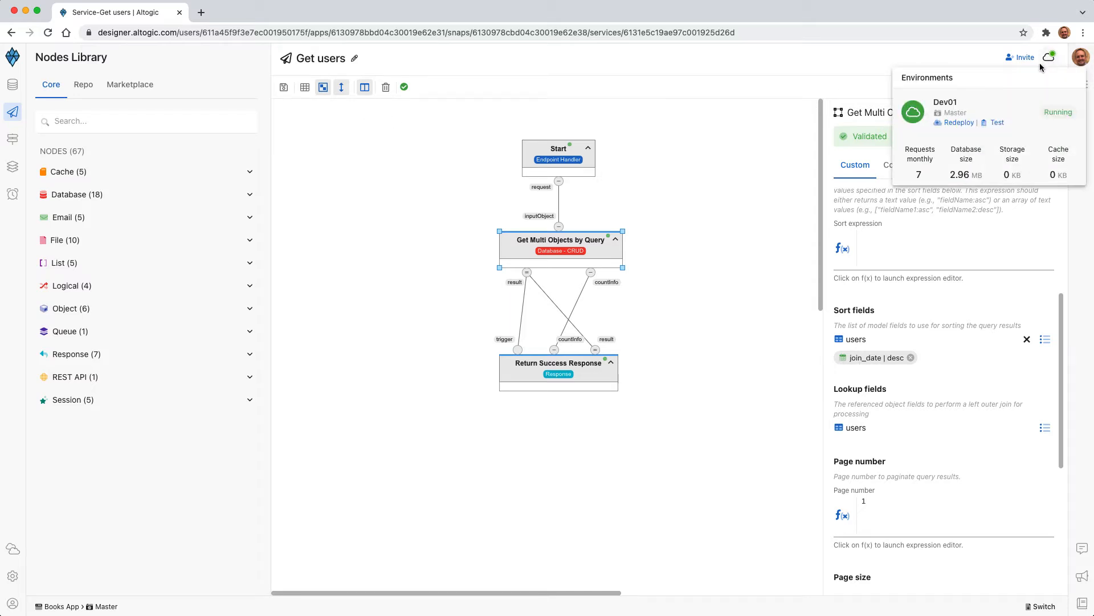
pyautogui.click(992, 128)
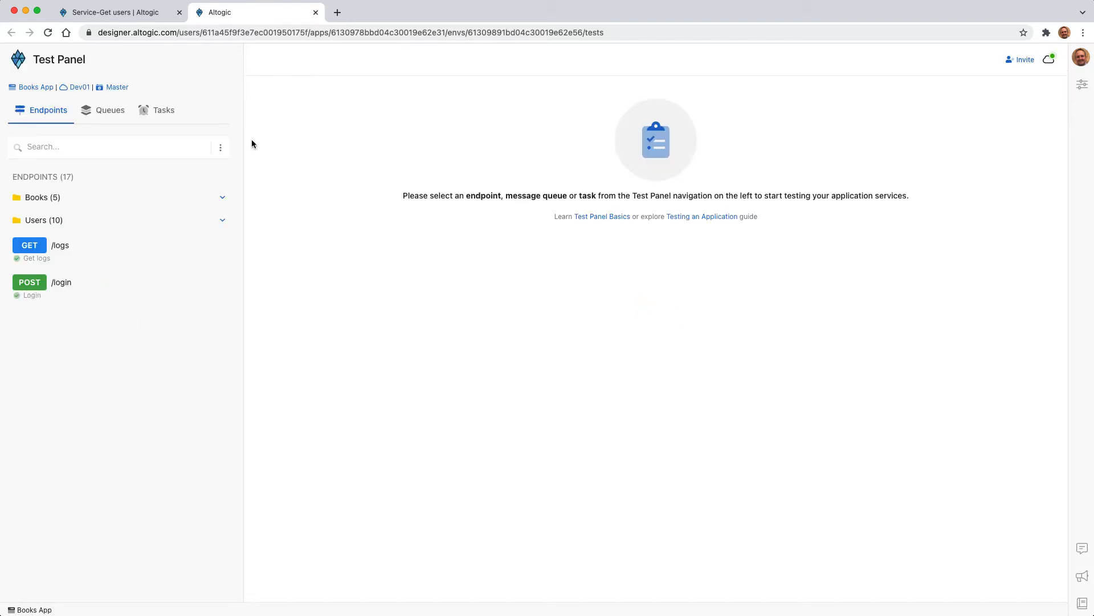
pyautogui.click(78, 228)
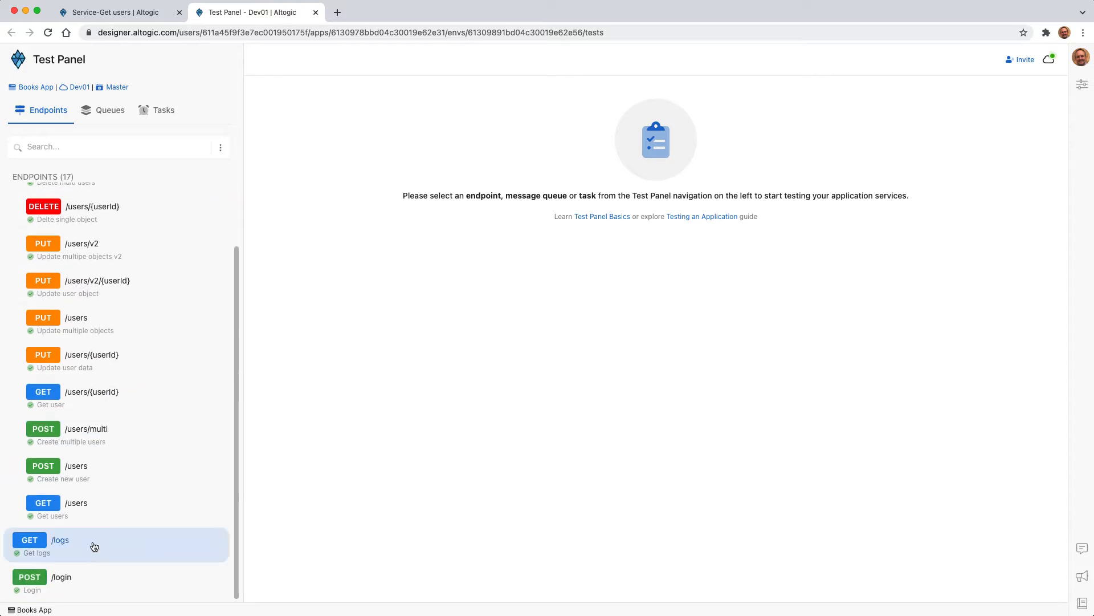
pyautogui.click(90, 581)
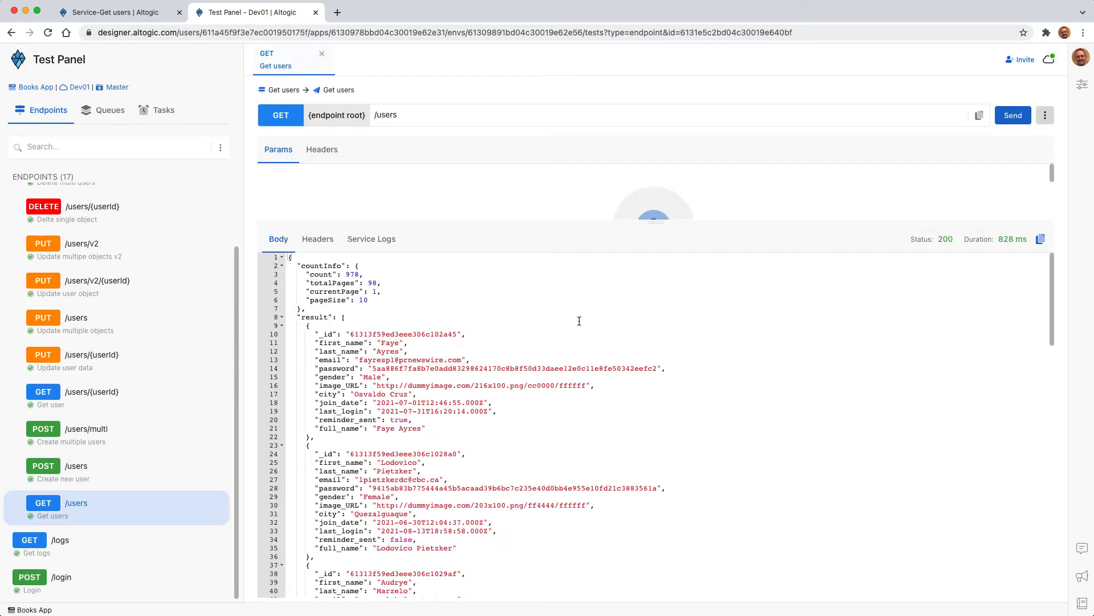
pyautogui.click(1006, 115)
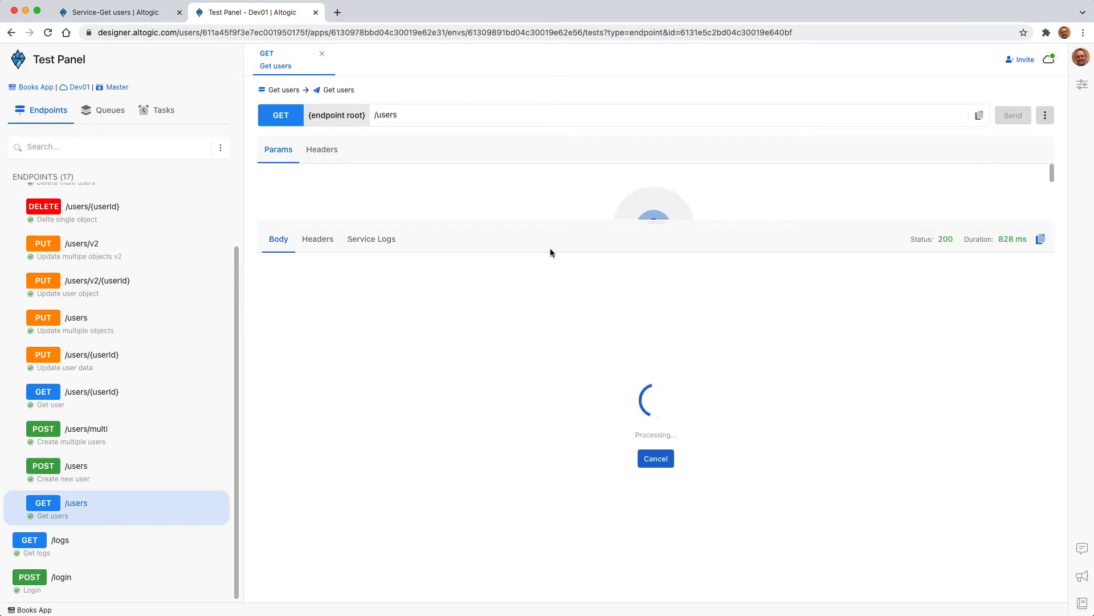
# Examine the count info and the returned user records in the response body
pyautogui.click(411, 352)
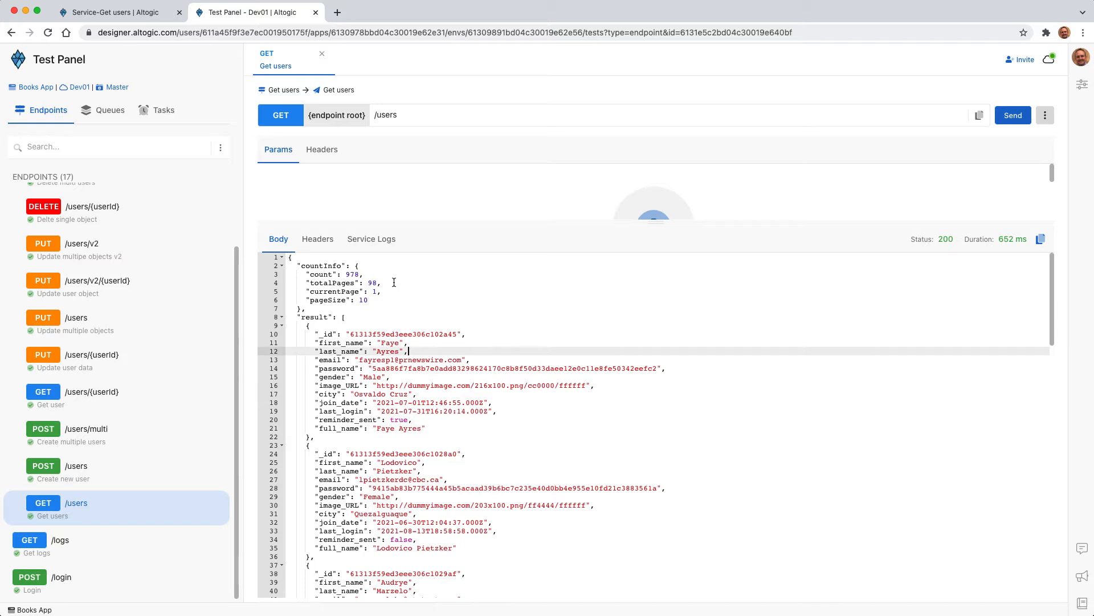
pyautogui.doubleClick(351, 275)
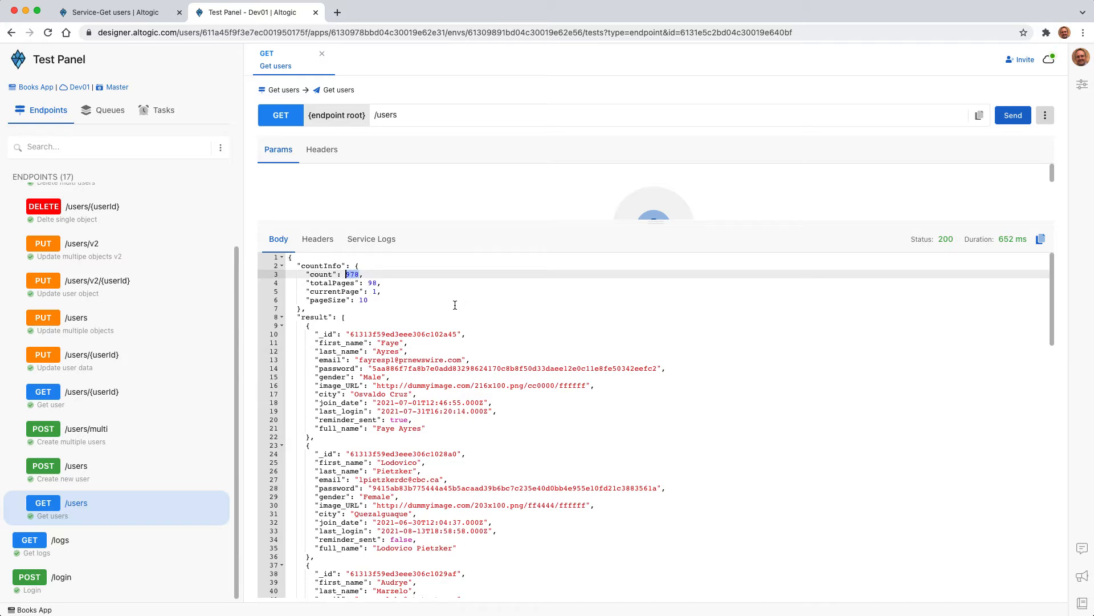
pyautogui.click(386, 308)
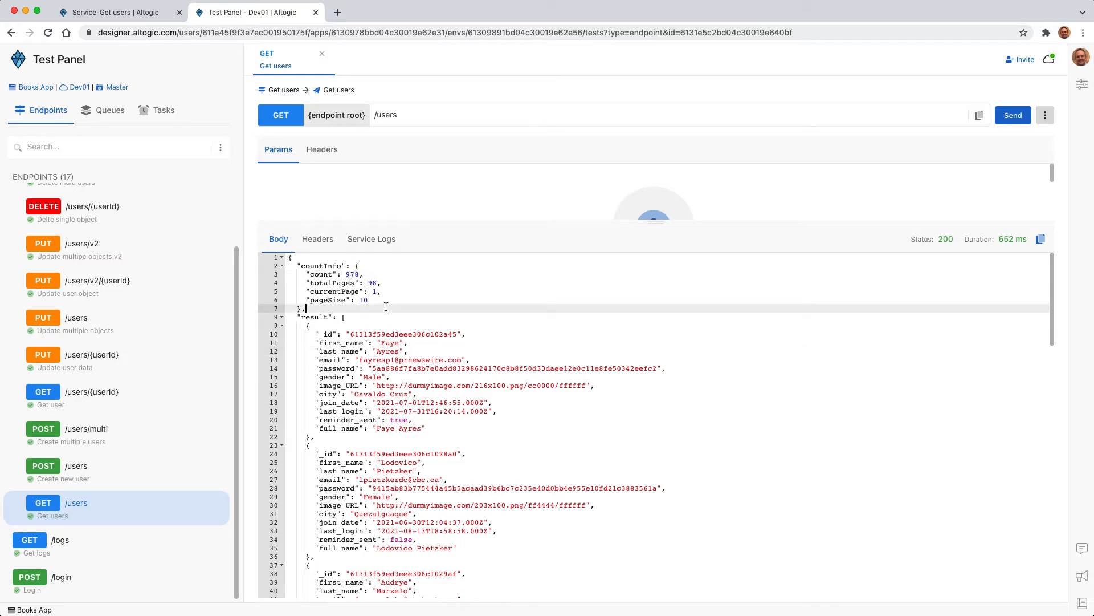
pyautogui.scroll(-20, 402, 325)
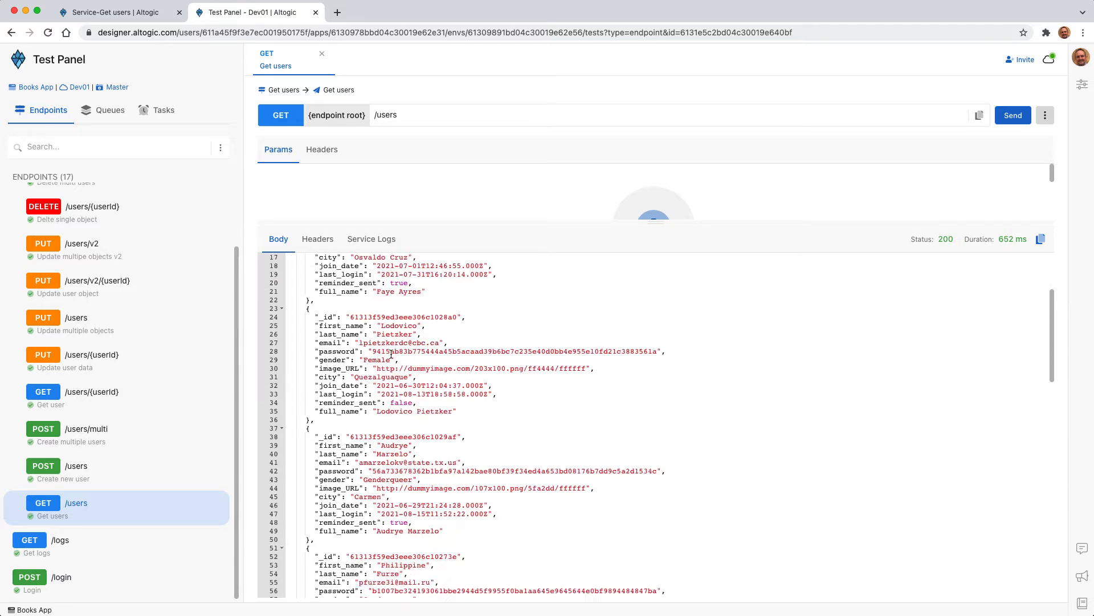
pyautogui.scroll(20, 394, 347)
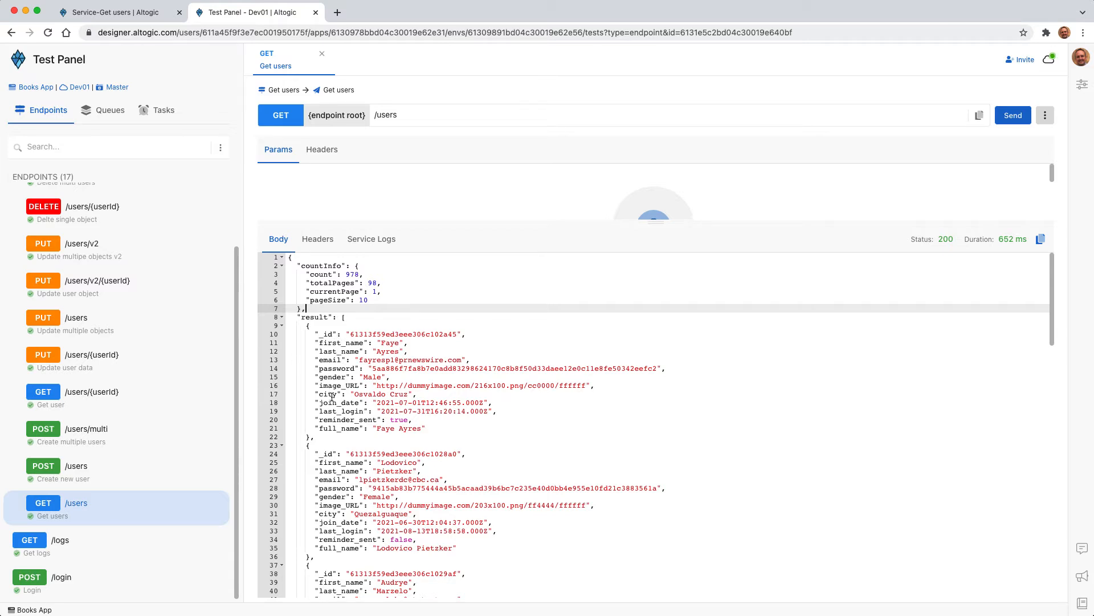
# Inspect the password field lines of the first two user records in the response
pyautogui.click(475, 447)
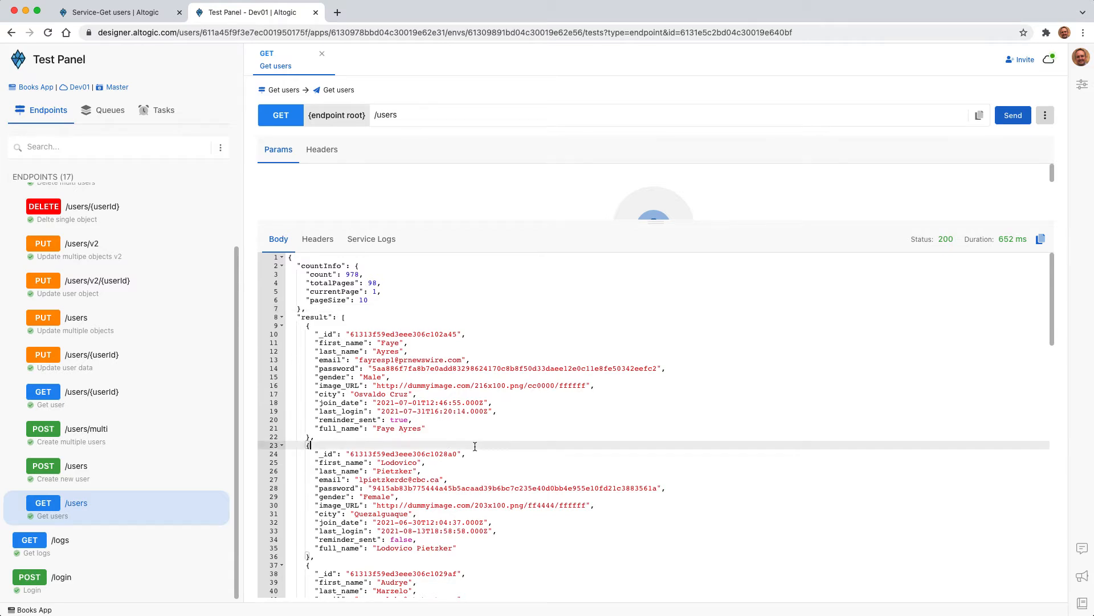
pyautogui.tripleClick(329, 369)
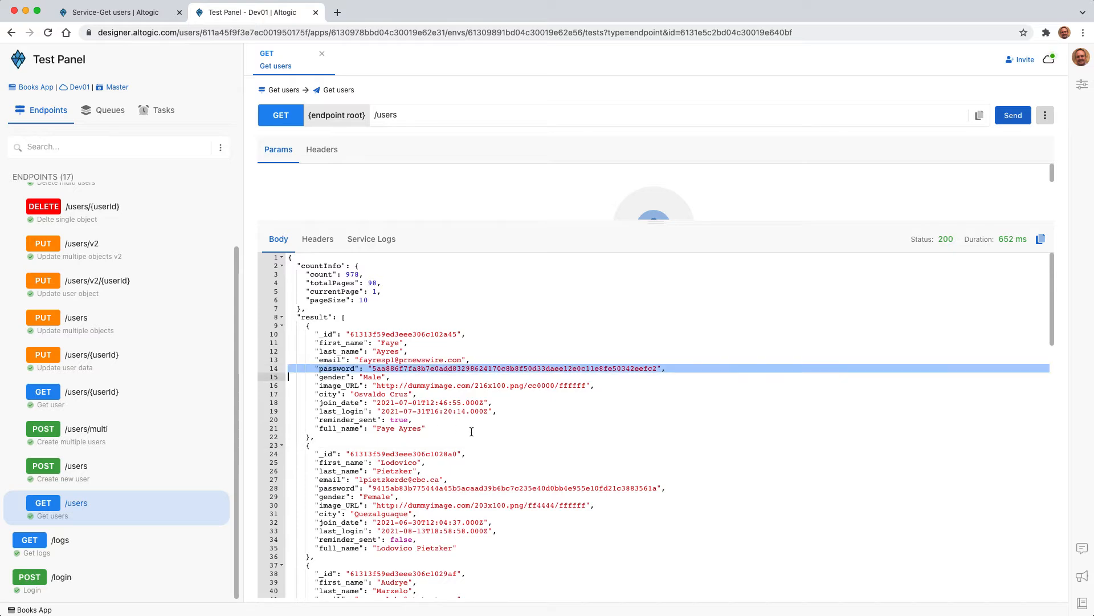
pyautogui.click(499, 440)
pyautogui.tripleClick(329, 368)
pyautogui.tripleClick(338, 489)
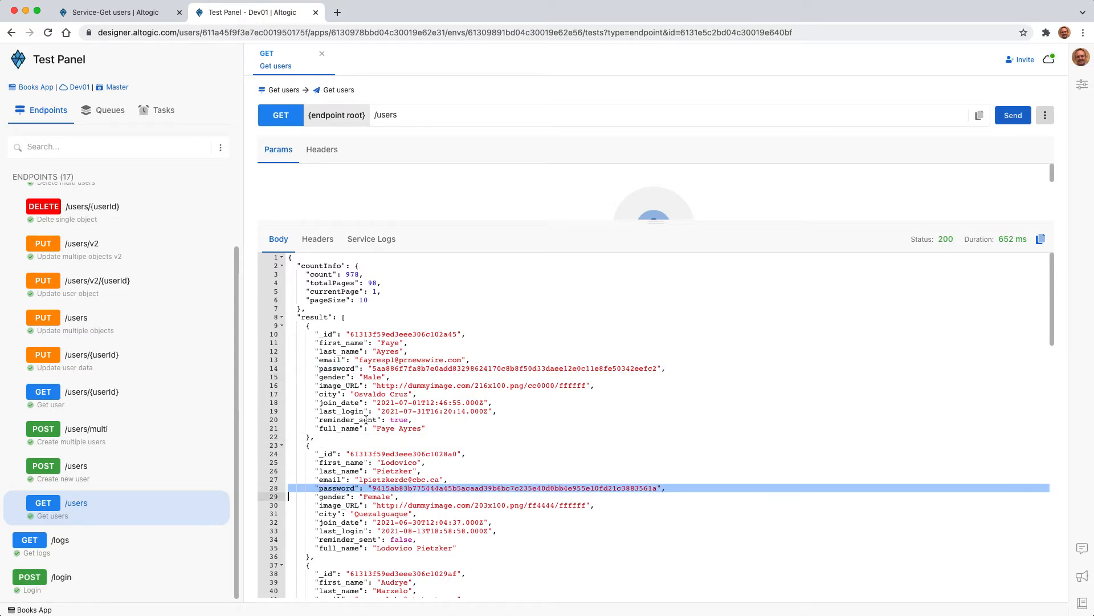
pyautogui.tripleClick(340, 369)
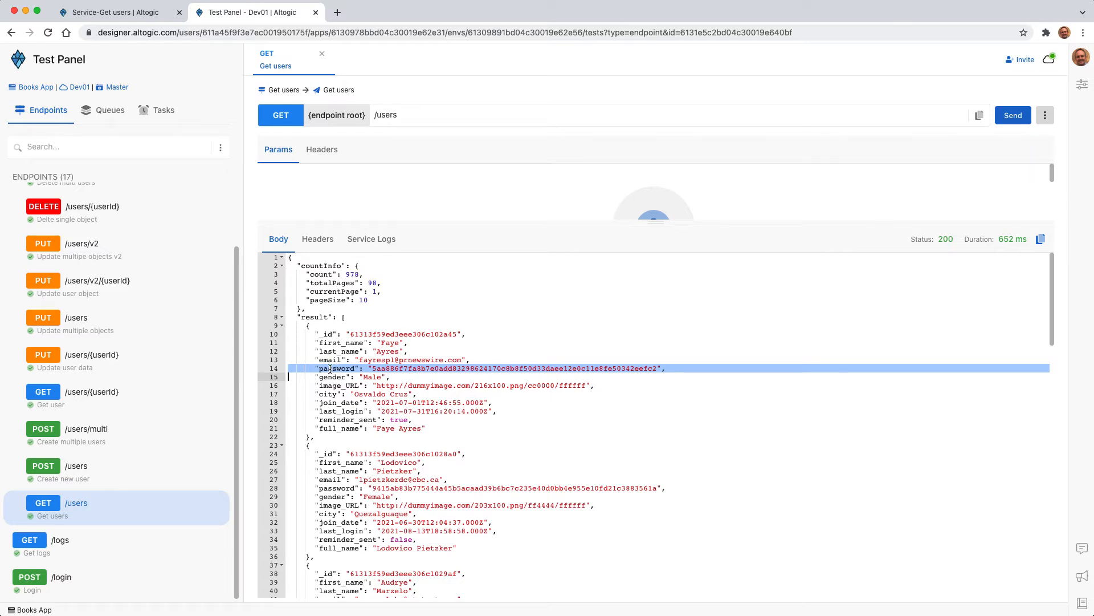
pyautogui.tripleClick(330, 370)
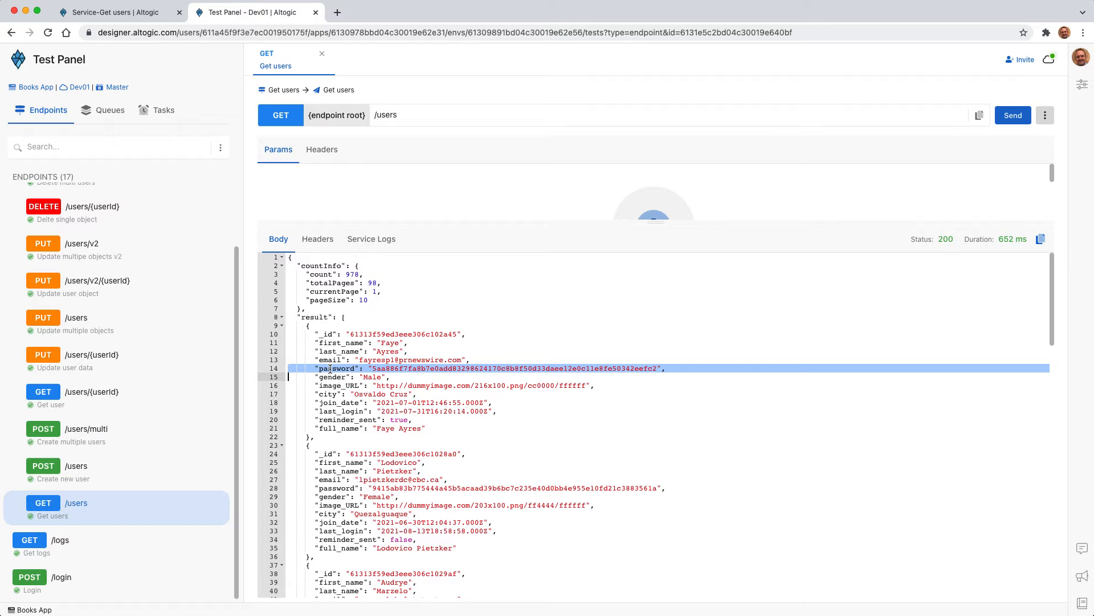
# In the Get users service, omit the password field from the result returned by the Return Success Response node
pyautogui.click(114, 12)
pyautogui.click(665, 293)
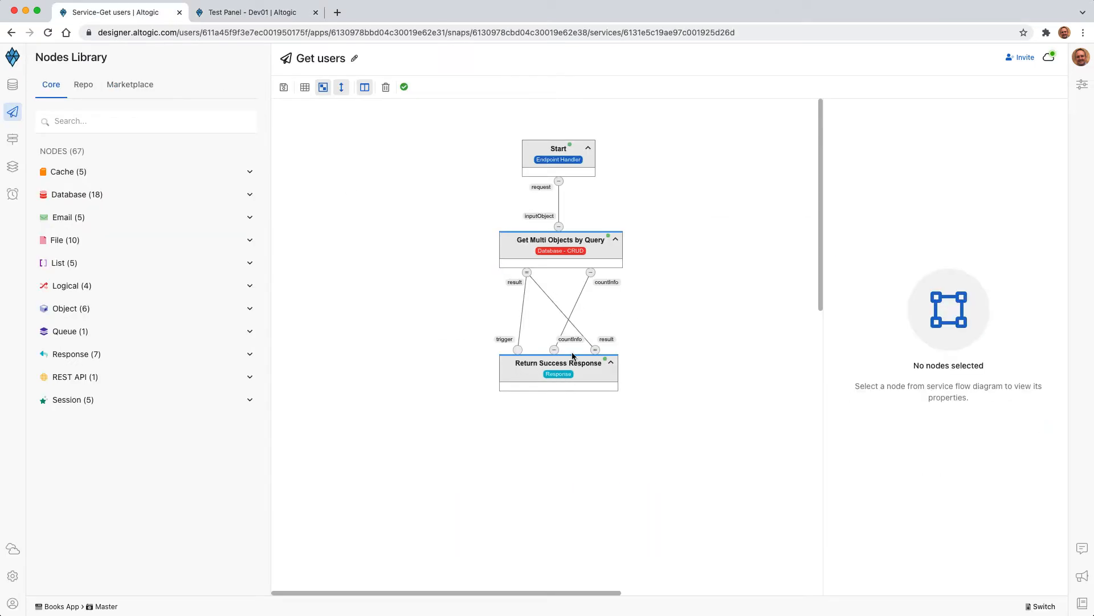
pyautogui.click(558, 373)
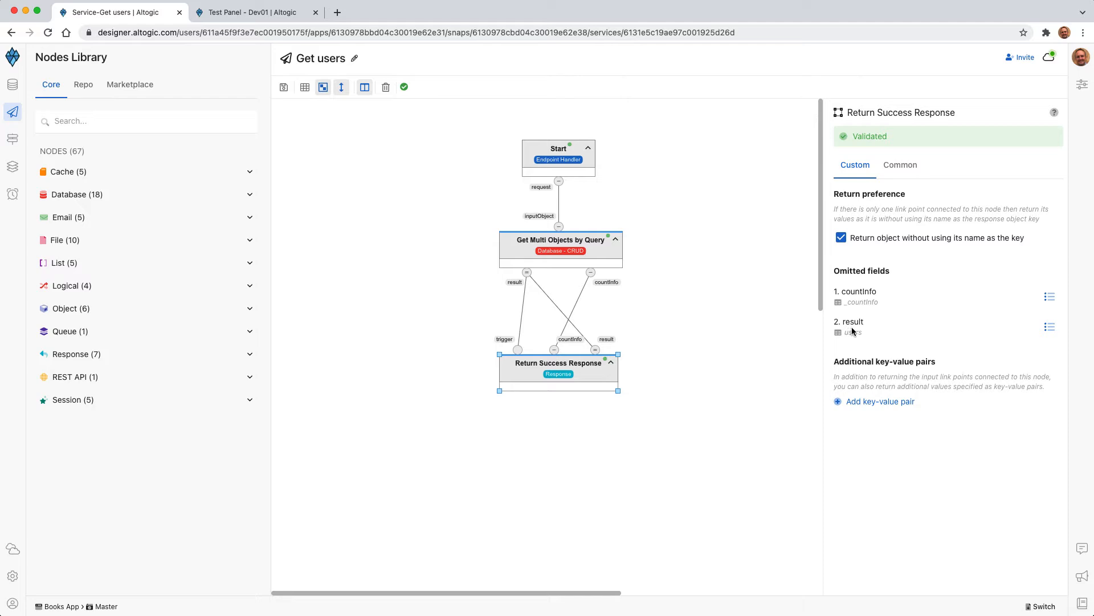
pyautogui.click(1049, 326)
pyautogui.scroll(-3, 456, 342)
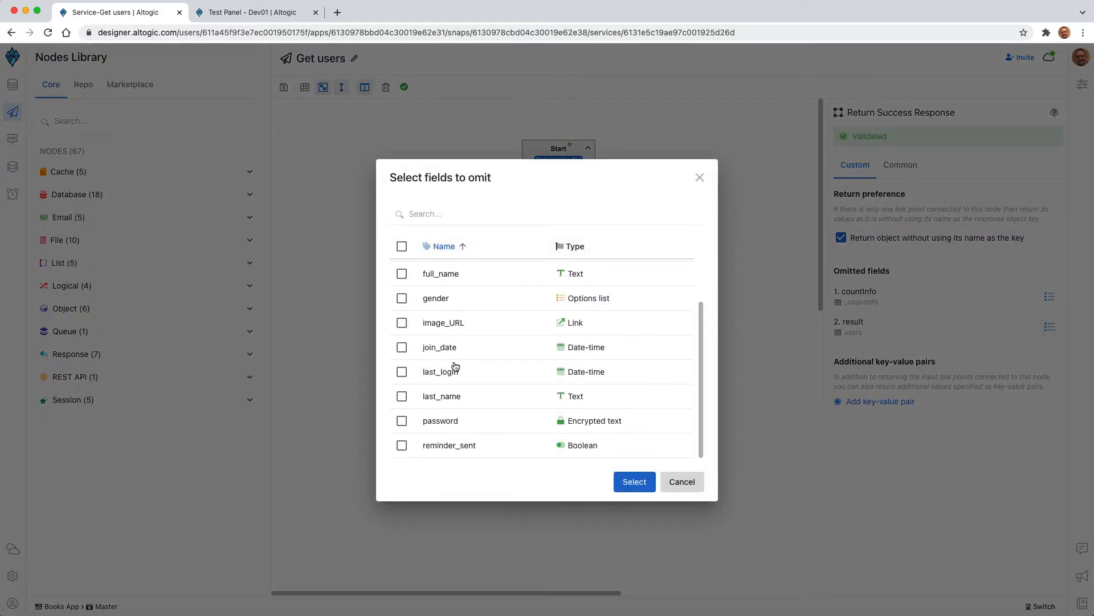
pyautogui.scroll(3, 455, 366)
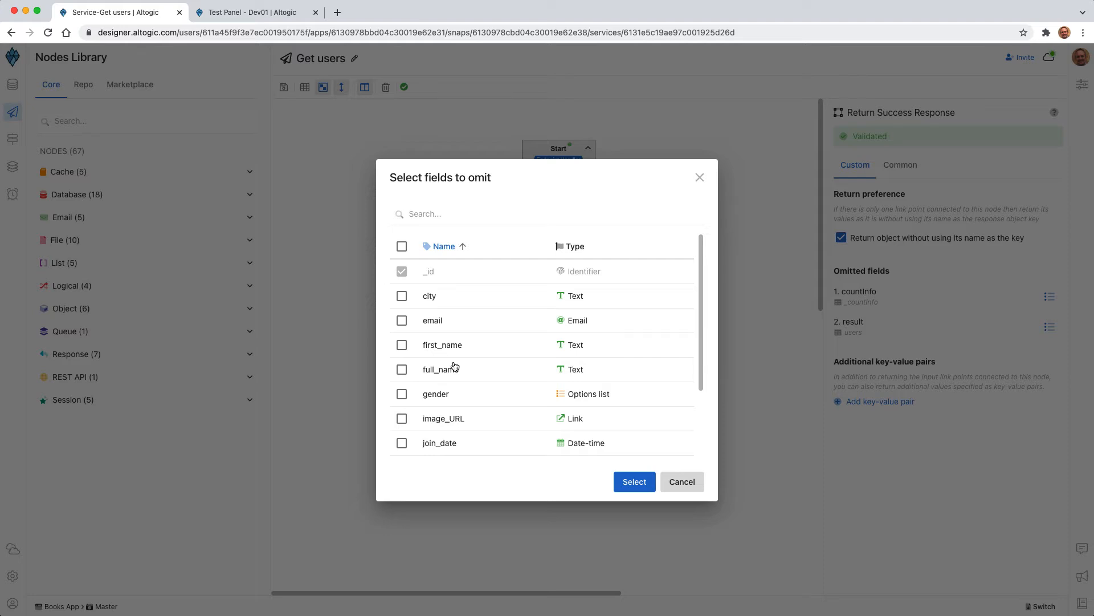
pyautogui.scroll(-4, 466, 322)
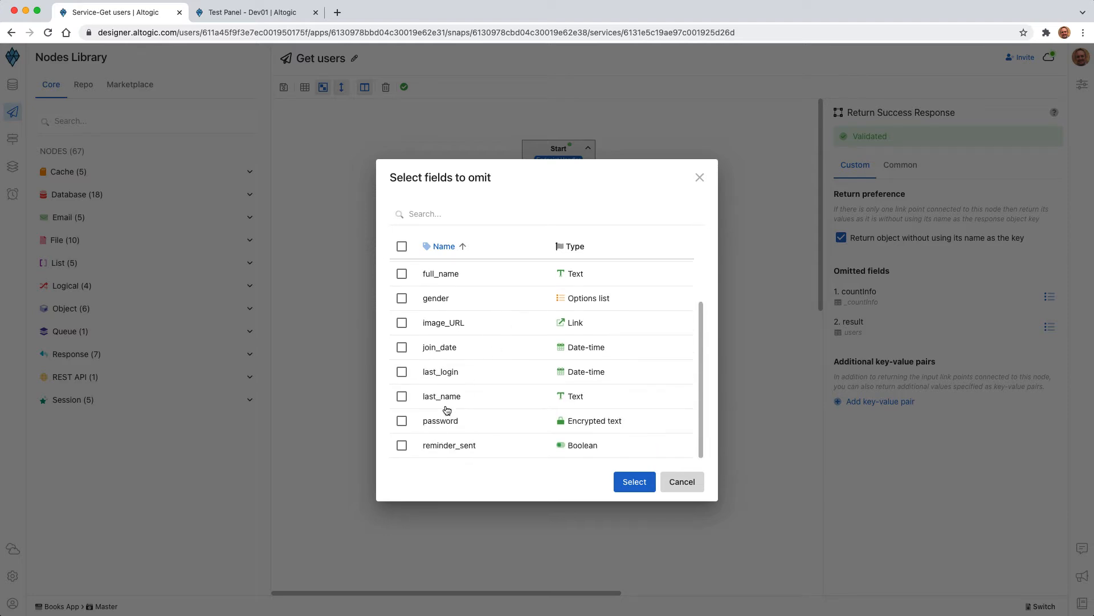
pyautogui.click(402, 421)
pyautogui.click(635, 482)
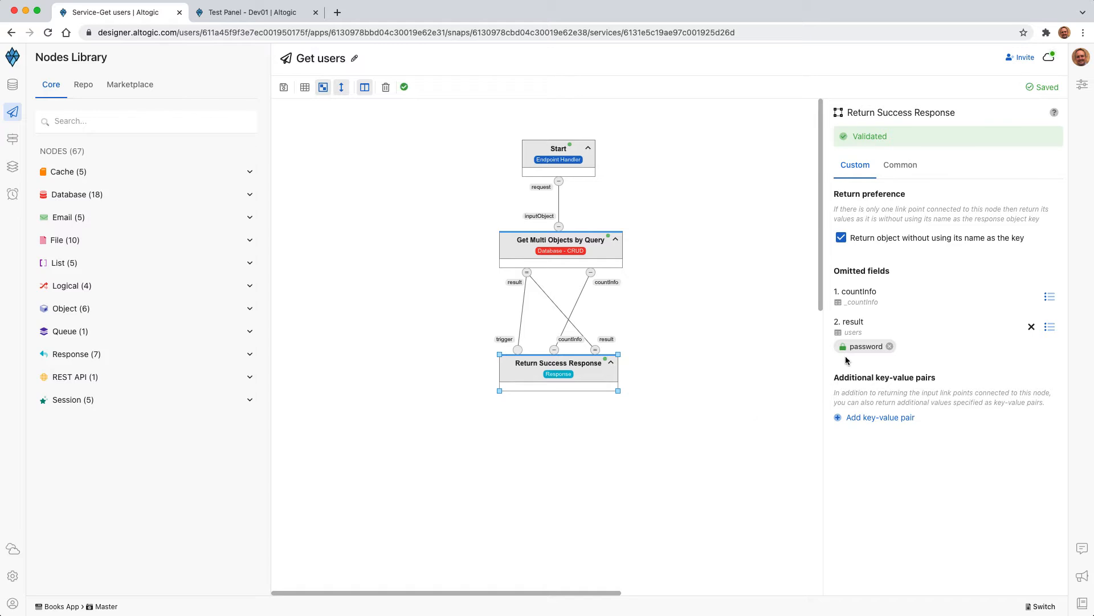
# Return to the Dev01 test panel and resend the GET /users request
pyautogui.click(269, 17)
pyautogui.click(452, 427)
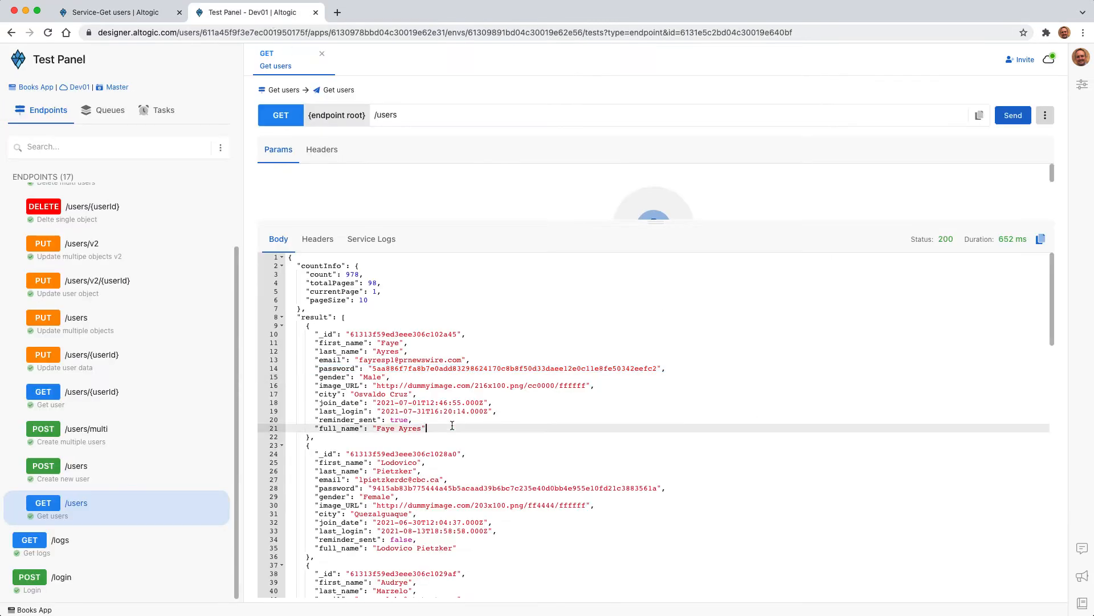
pyautogui.click(1013, 115)
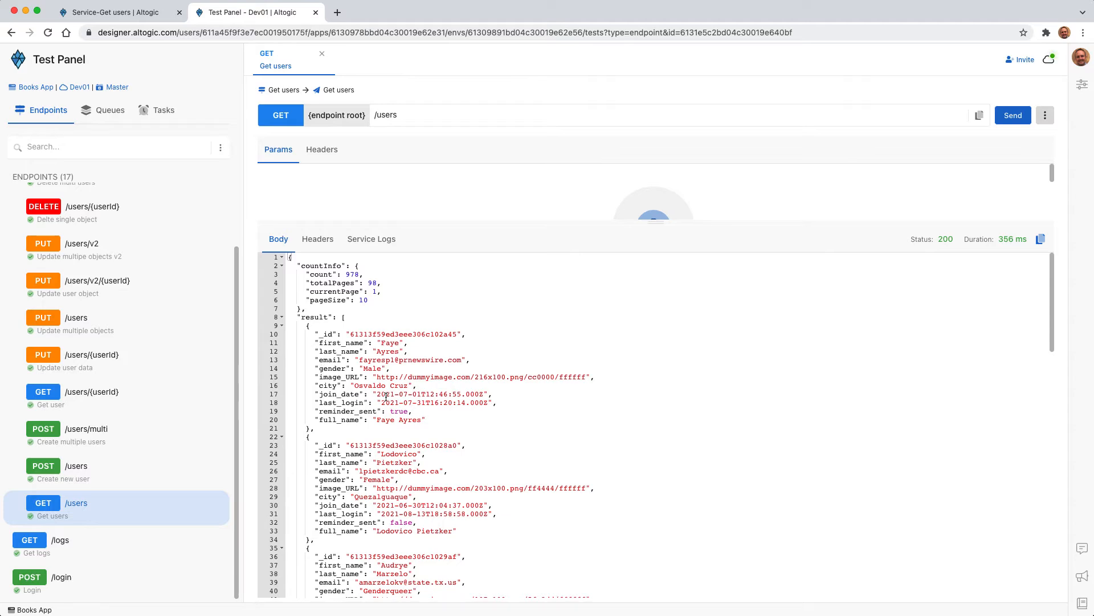
# Look through the returned user records in the response body for the password field
pyautogui.scroll(-15, 379, 402)
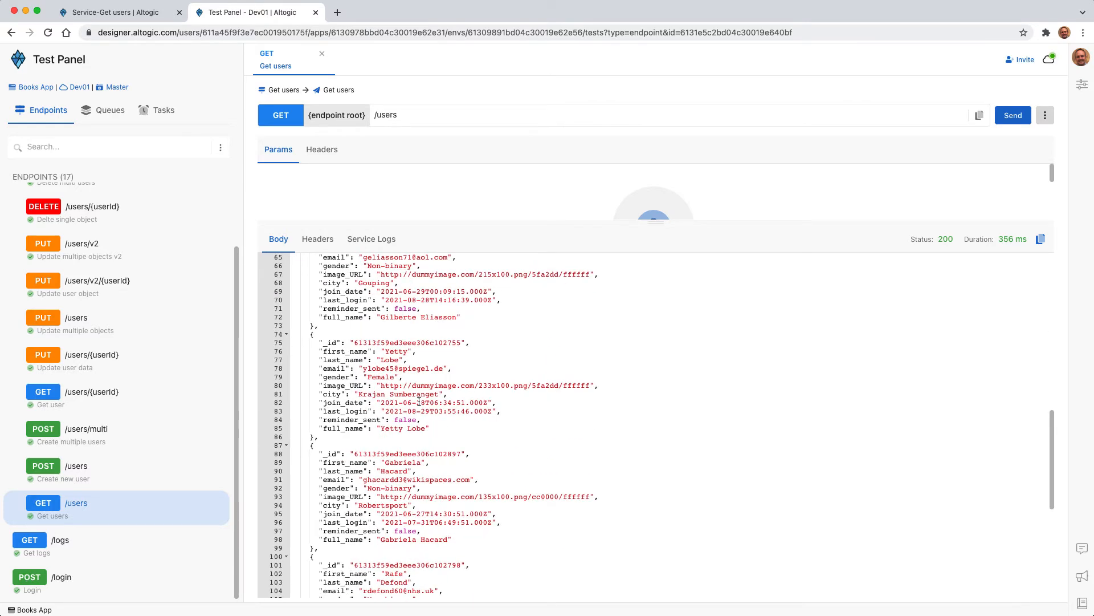
pyautogui.scroll(15, 419, 403)
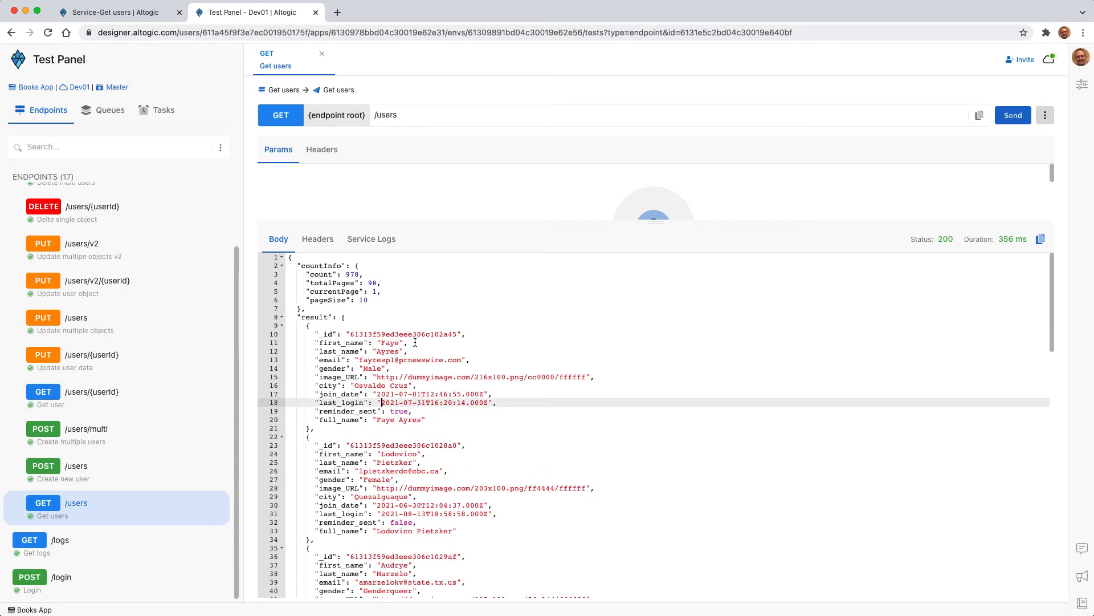
# Clear the omitted password field from the result of the Return Success Response node in the Get users service
pyautogui.click(162, 12)
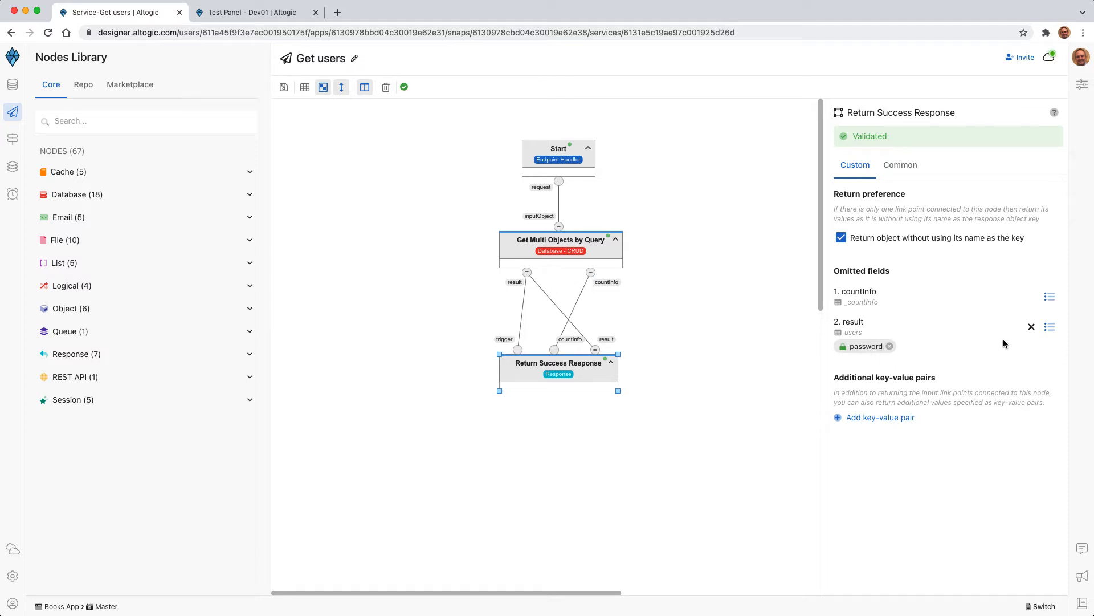
pyautogui.click(1032, 327)
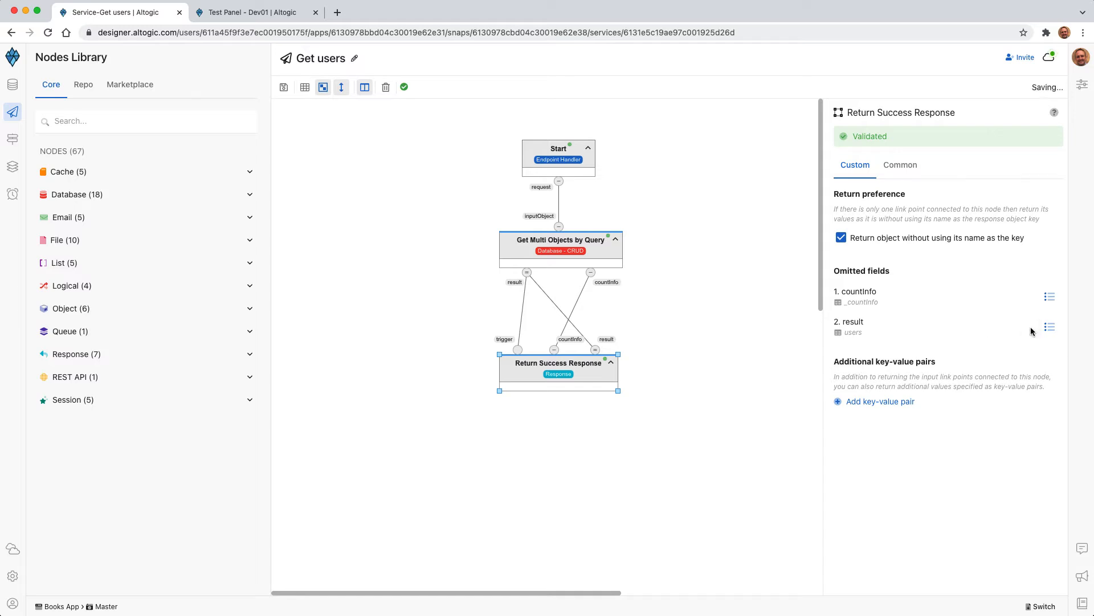
# Mark the password field of the users model as Omitted and save the change
pyautogui.click(11, 85)
pyautogui.click(39, 154)
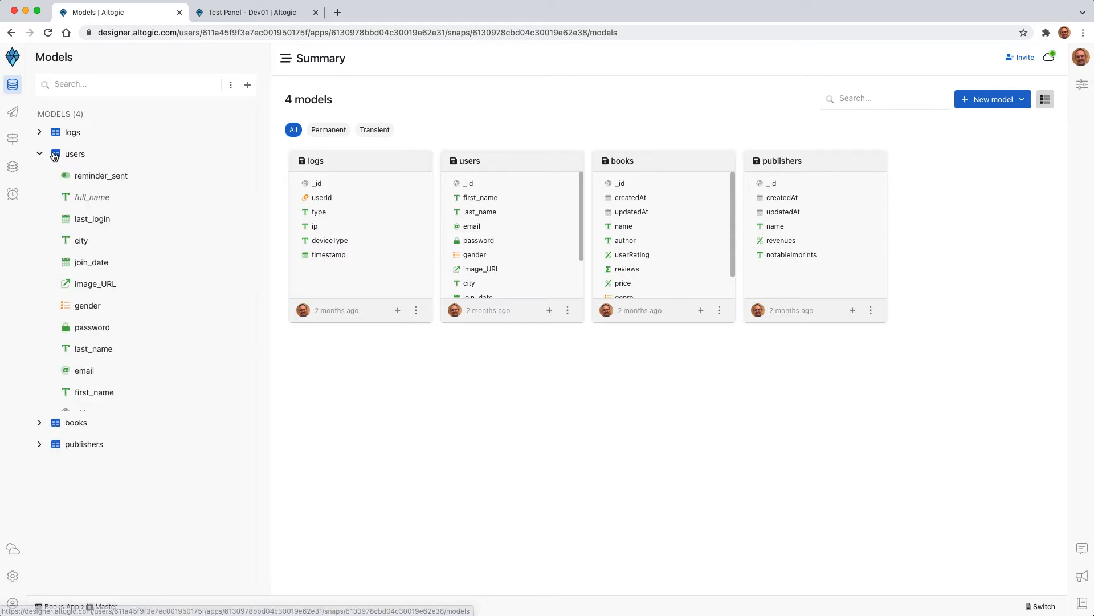
pyautogui.click(71, 155)
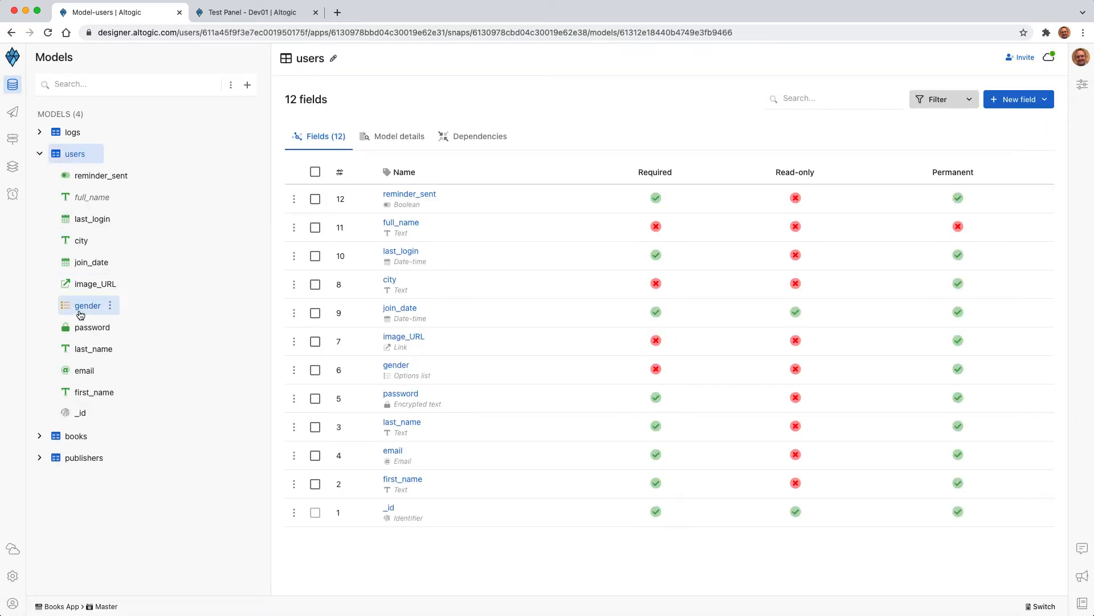
pyautogui.click(88, 333)
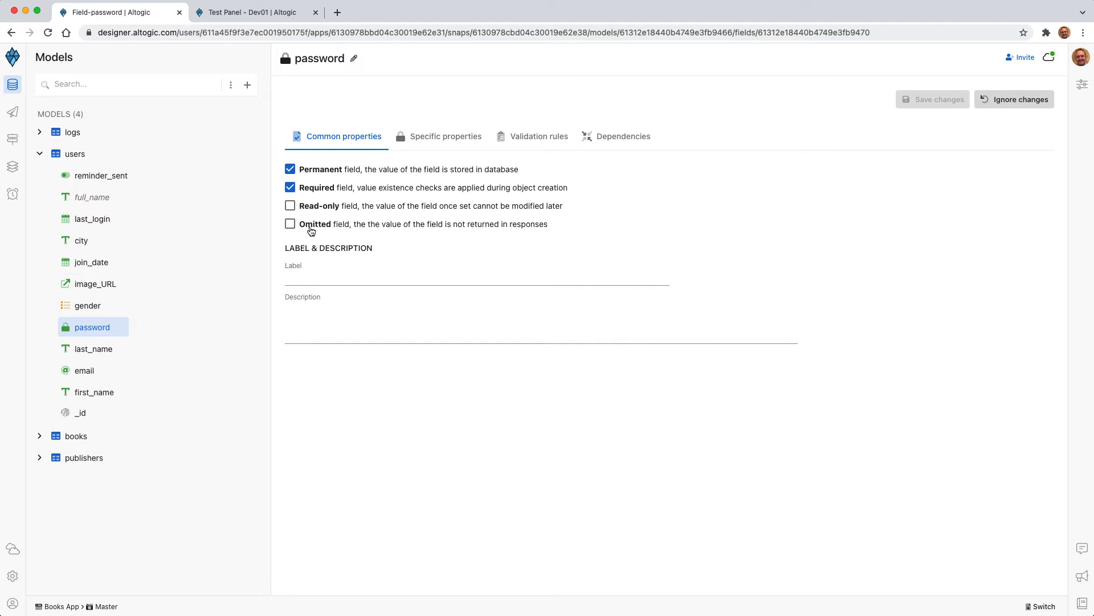
pyautogui.click(290, 225)
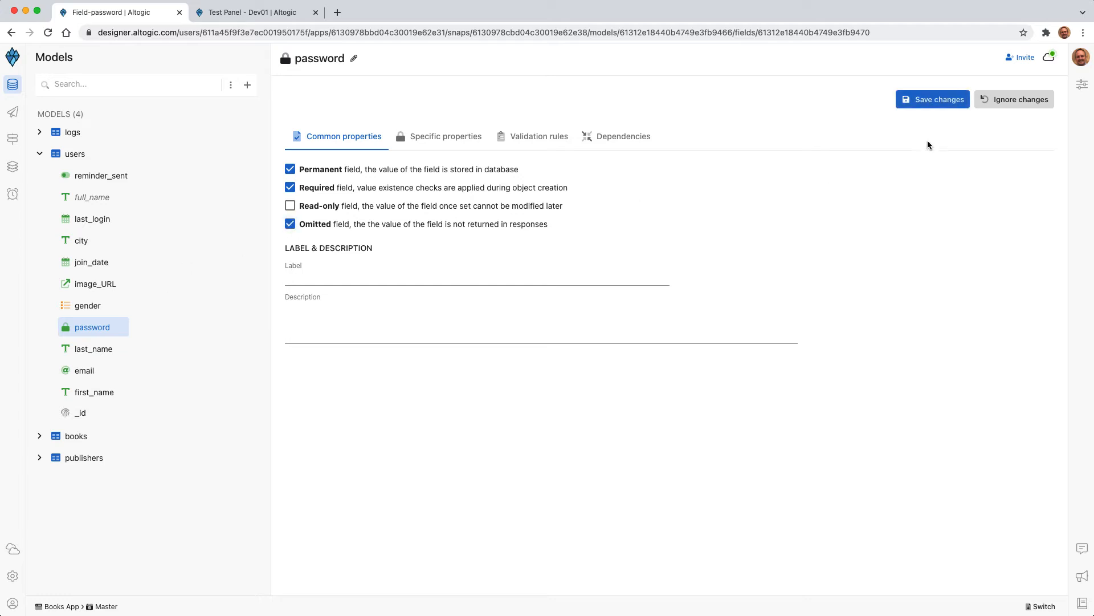
pyautogui.click(929, 102)
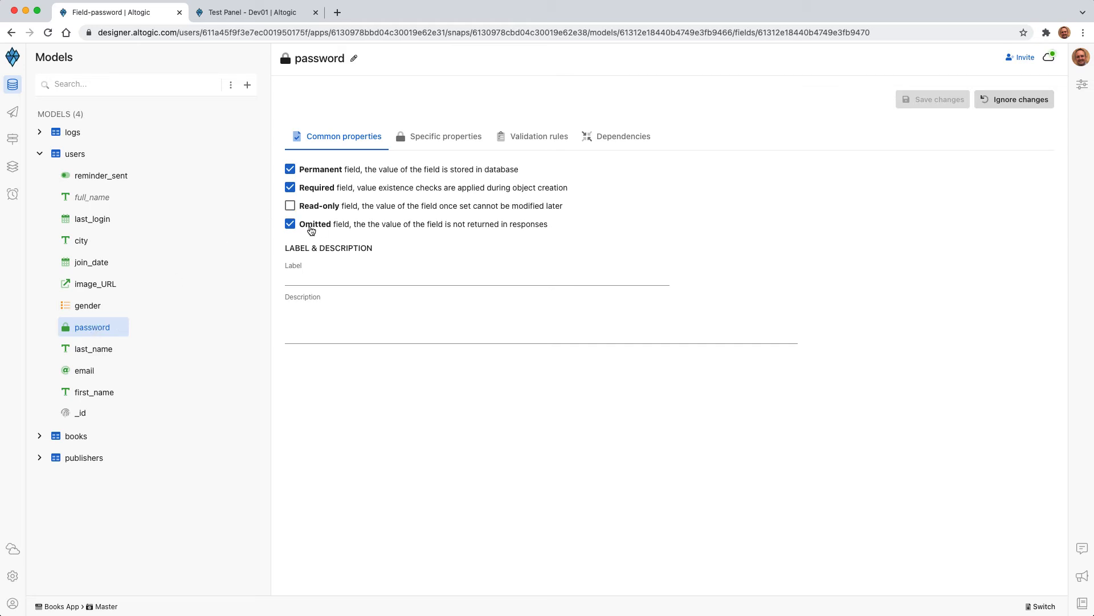
# Reopen the Get users service from the Users group and display the Return Success Response node's properties
pyautogui.click(14, 114)
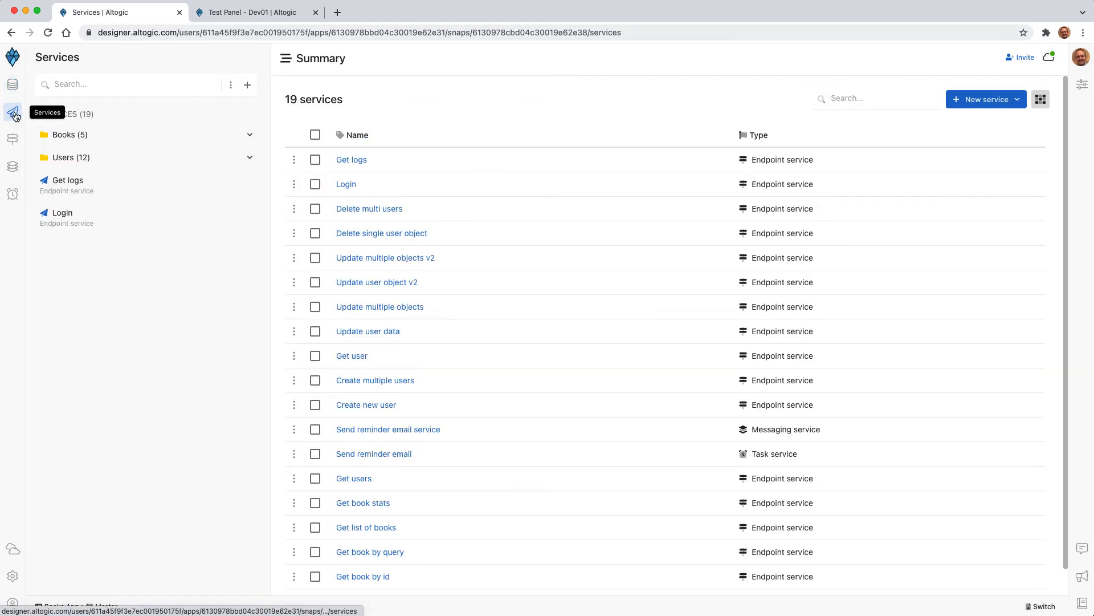
pyautogui.click(73, 157)
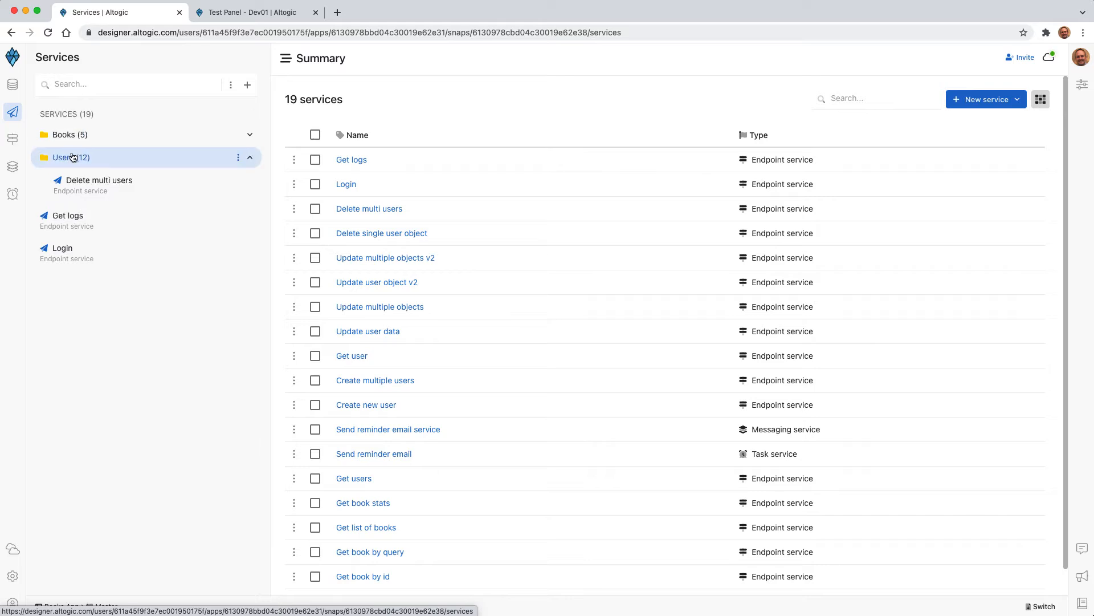
pyautogui.click(86, 538)
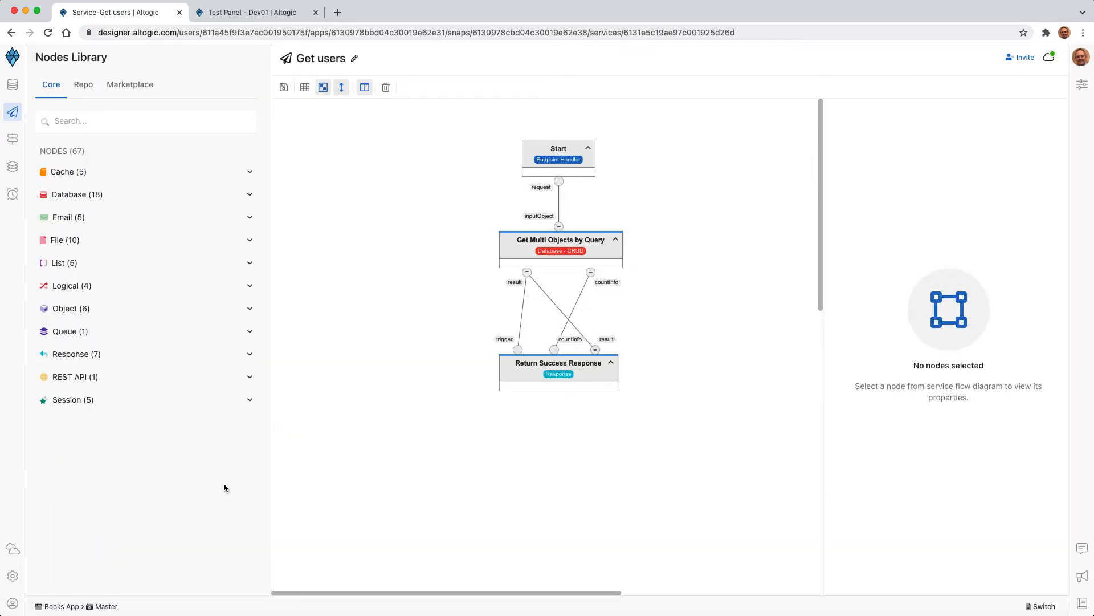
pyautogui.click(574, 251)
pyautogui.click(577, 374)
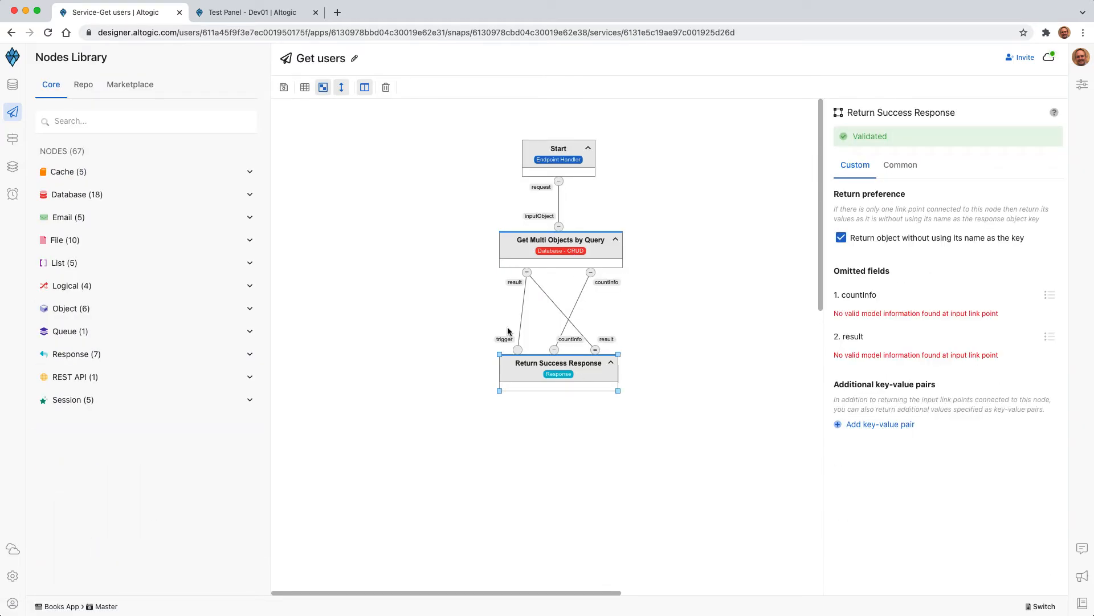
pyautogui.click(569, 256)
pyautogui.click(570, 166)
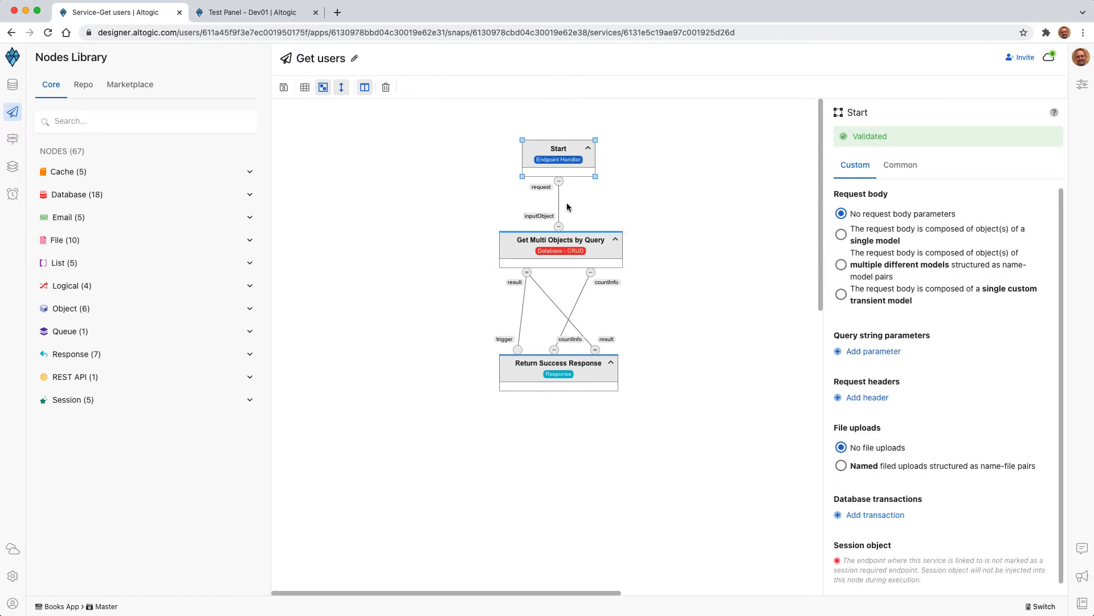
pyautogui.click(565, 241)
pyautogui.click(567, 381)
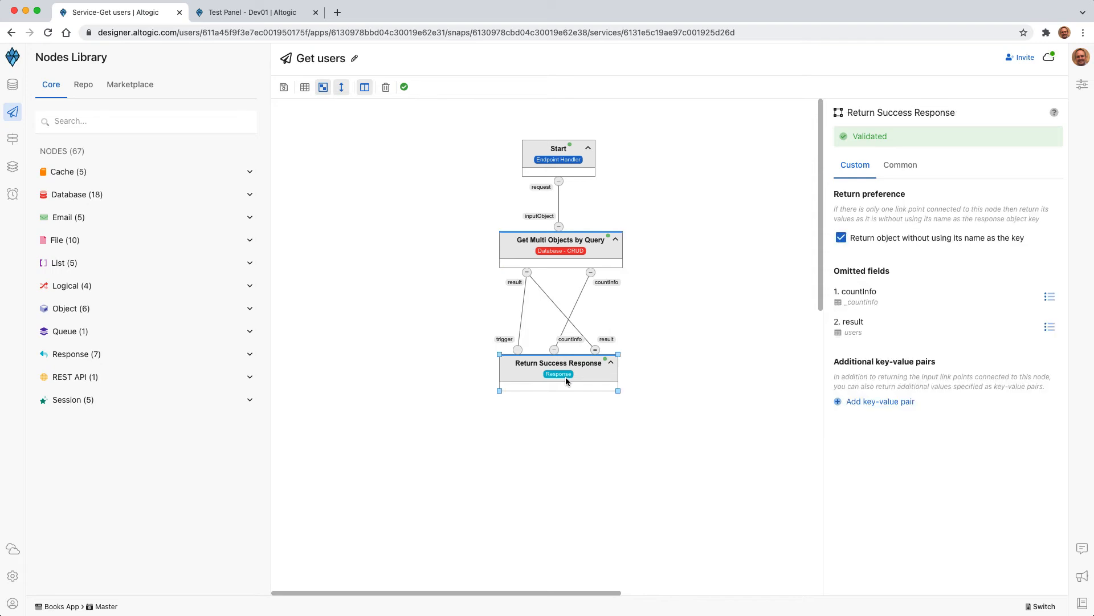
# Check the password entry in the result's list of fields to omit, and close the list without changes
pyautogui.click(1050, 327)
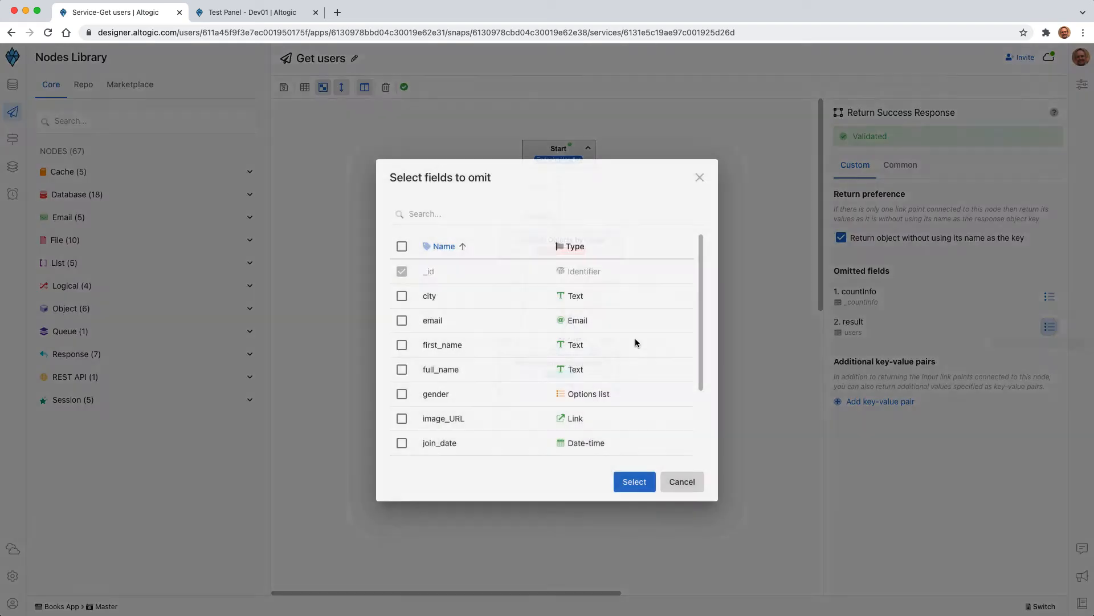
pyautogui.scroll(-3, 515, 351)
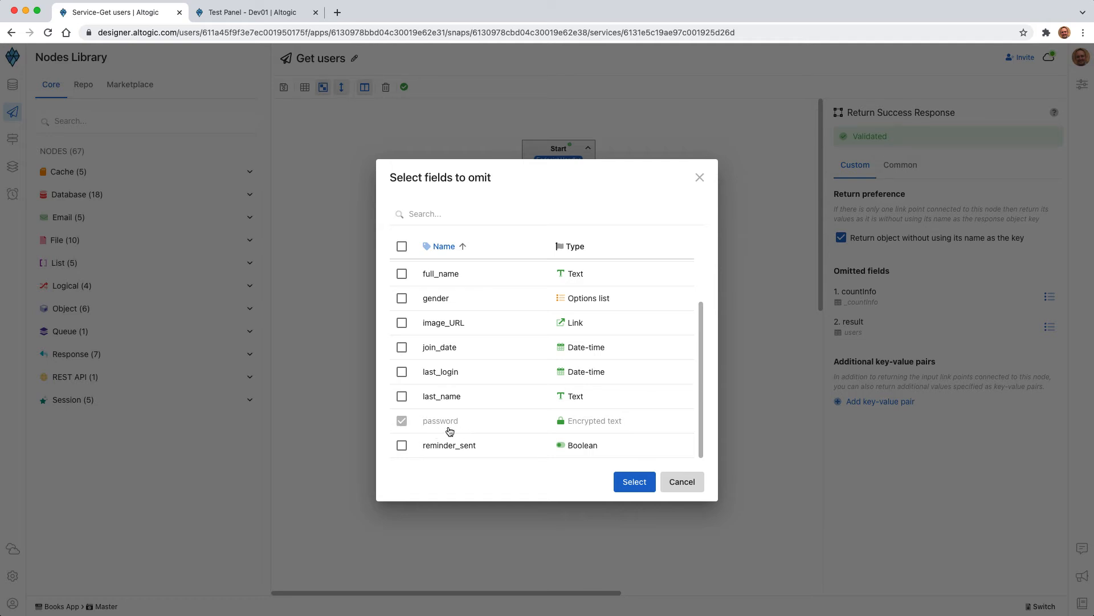
pyautogui.click(670, 489)
# Switch to the Dev01 test panel and send the GET /users request again
pyautogui.click(254, 12)
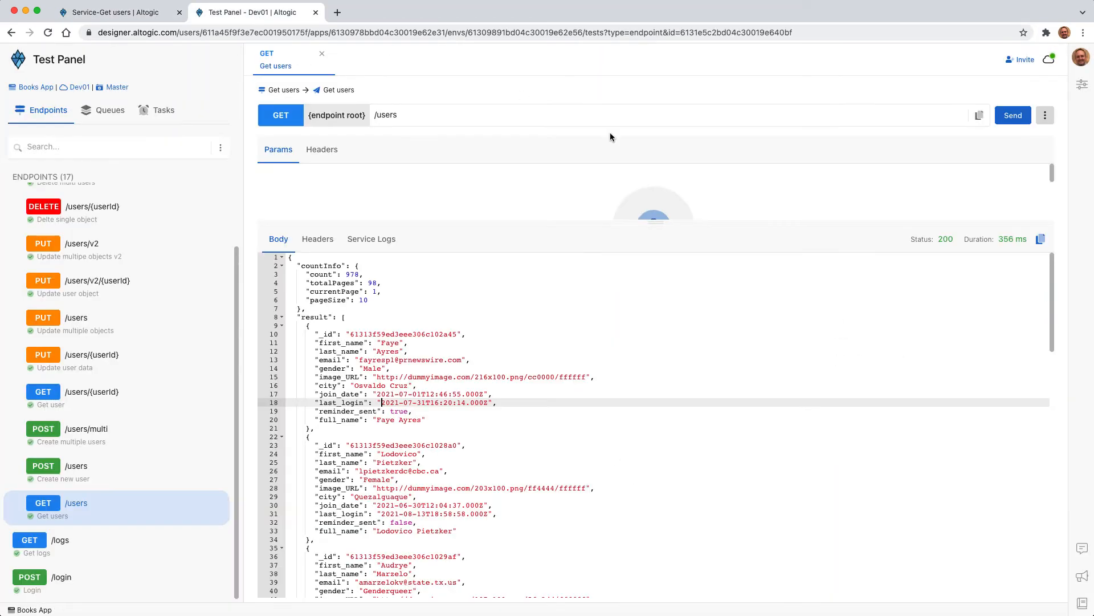
pyautogui.click(1013, 115)
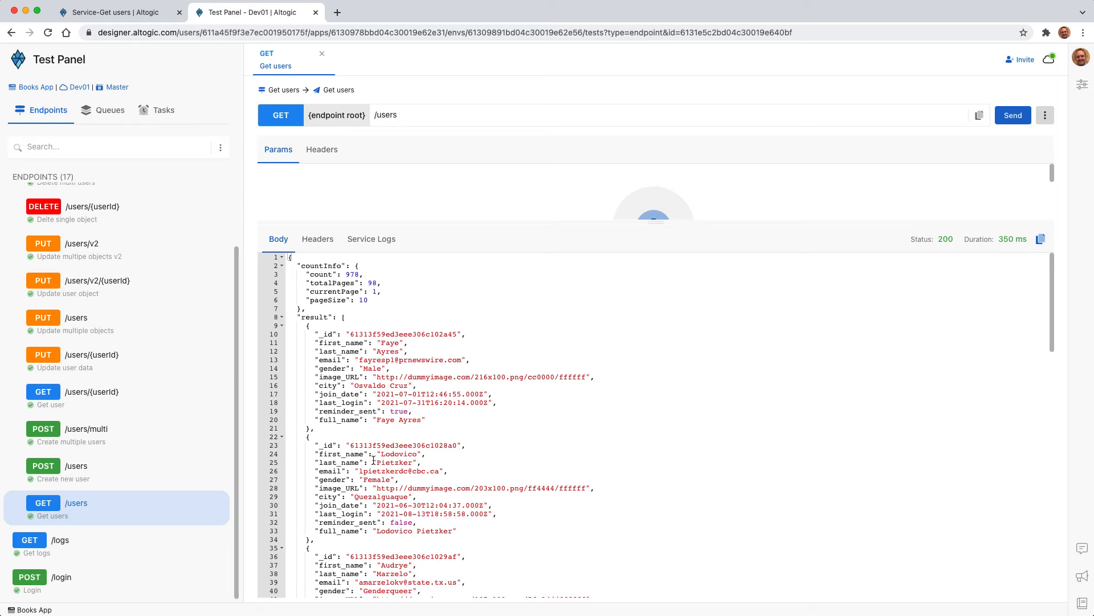
# Open the service routed from the GET /books endpoint in the designer's Books endpoint group
pyautogui.click(114, 12)
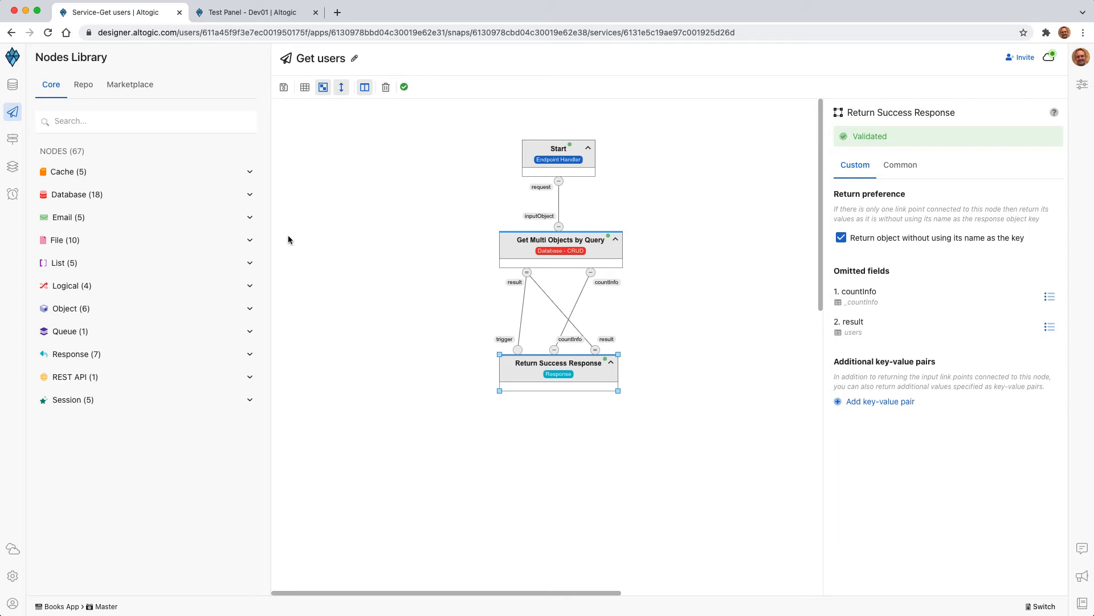
pyautogui.click(162, 126)
pyautogui.click(14, 139)
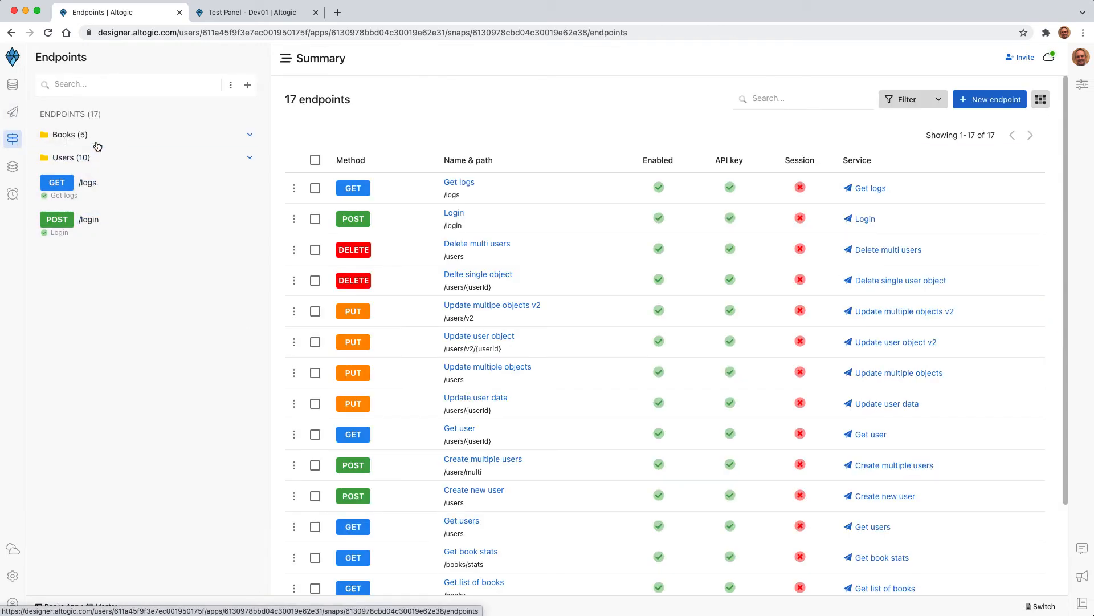
pyautogui.click(97, 142)
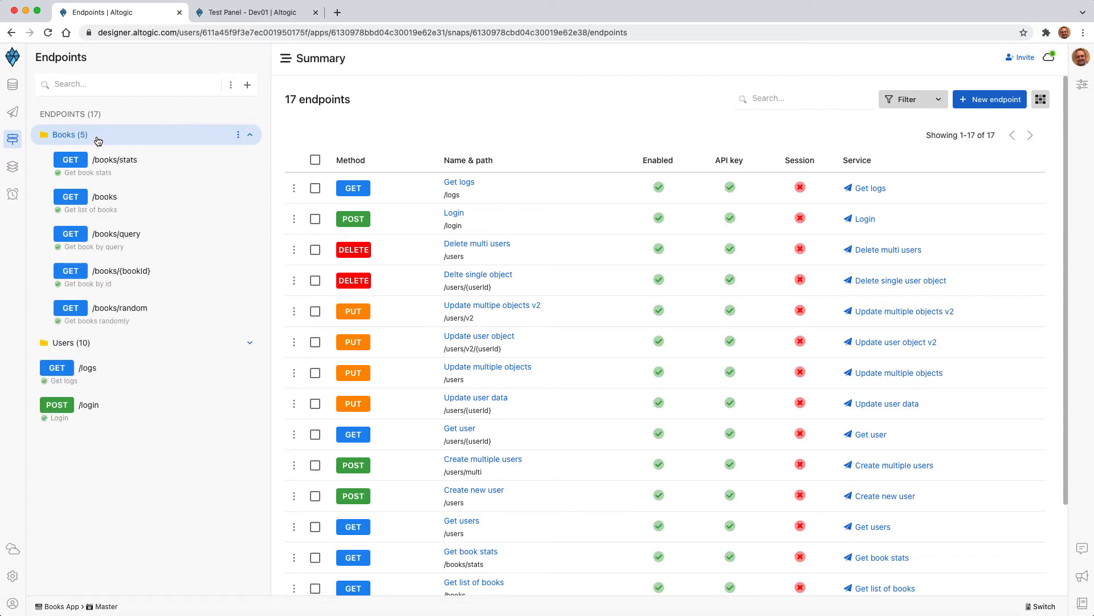
pyautogui.click(110, 204)
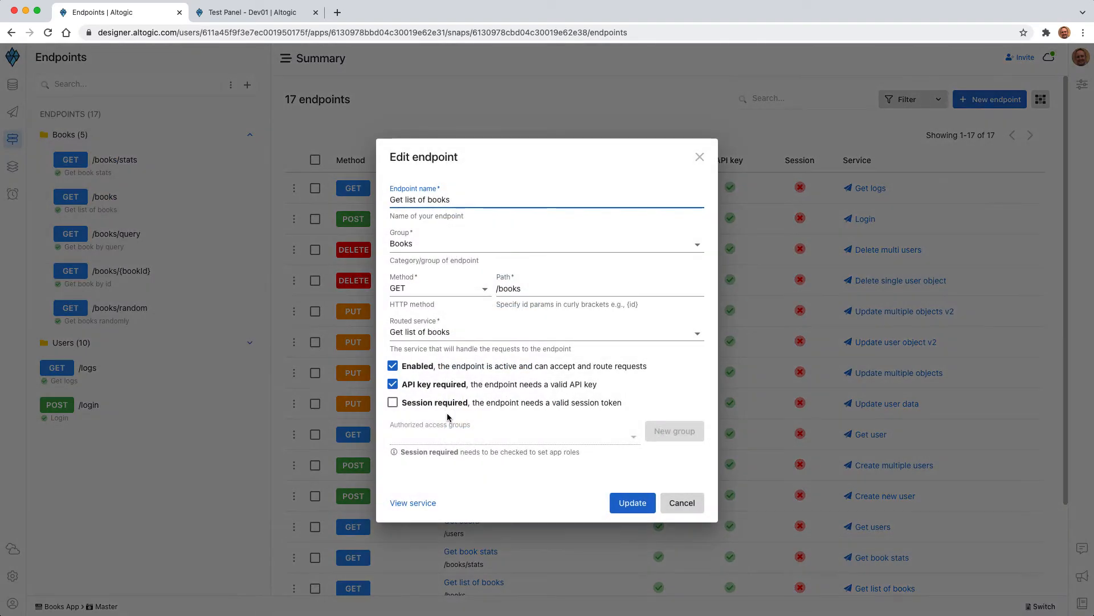
pyautogui.click(422, 503)
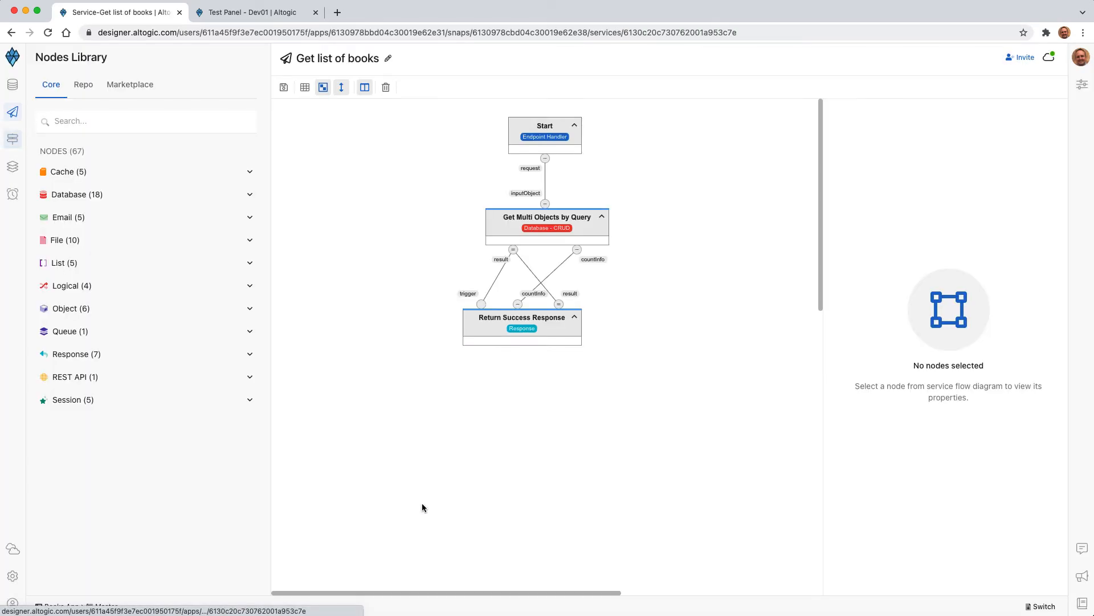
# Review the Get Multi Objects by Query node's select query, sort, lookup and paging settings
pyautogui.click(560, 224)
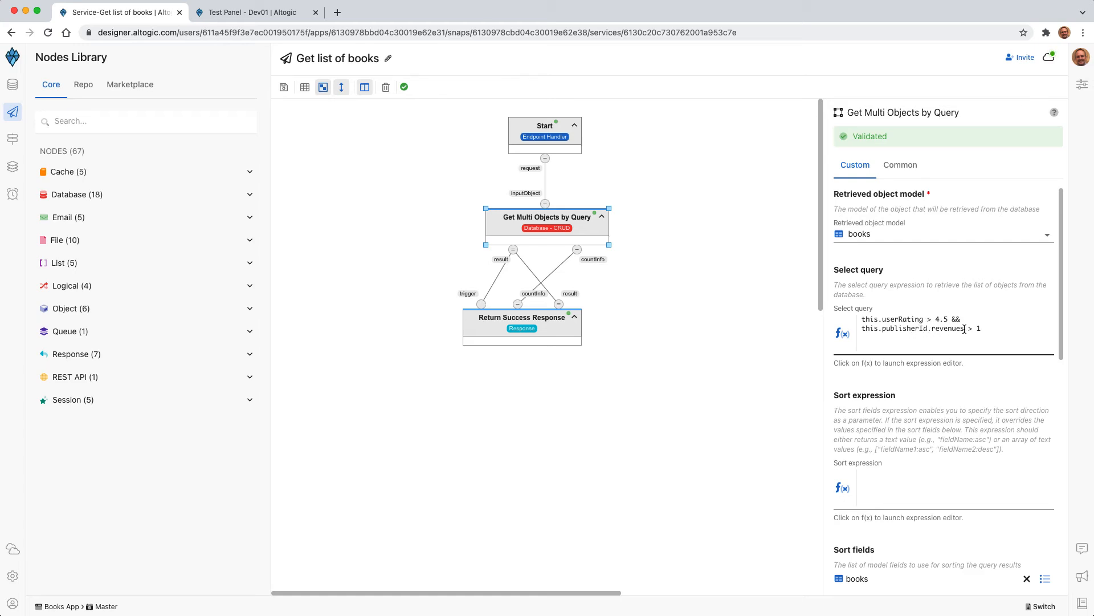
pyautogui.scroll(-5, 912, 348)
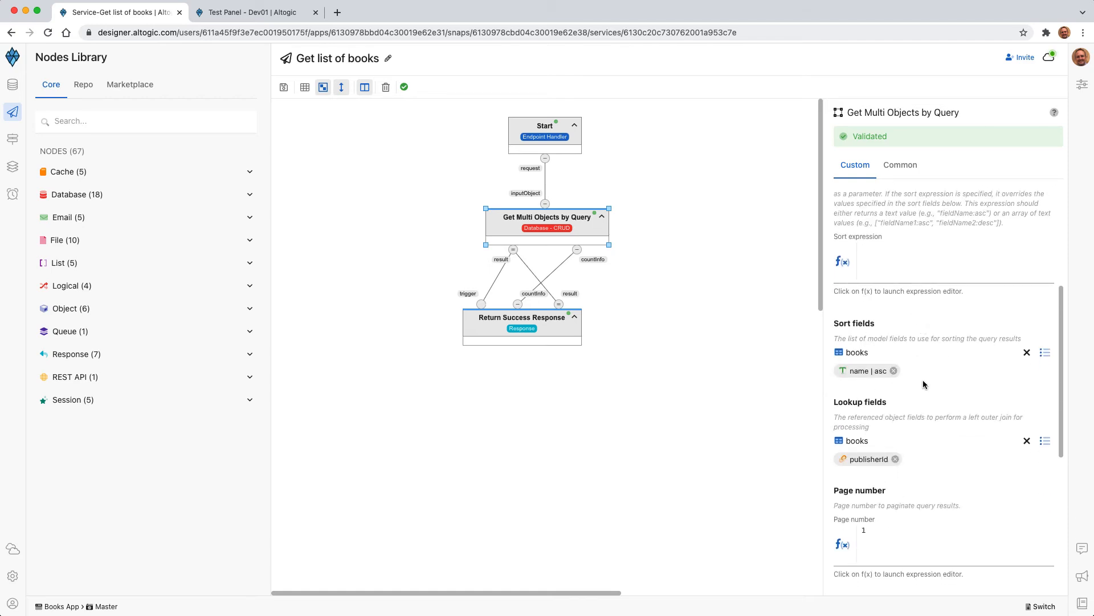
pyautogui.scroll(-2, 923, 388)
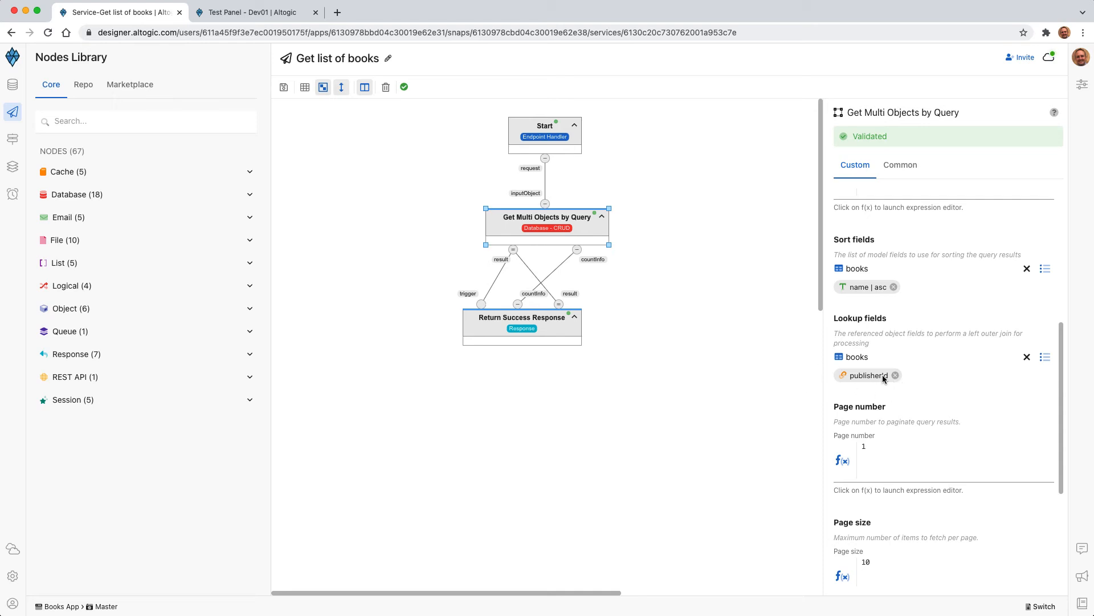
pyautogui.scroll(-5, 899, 388)
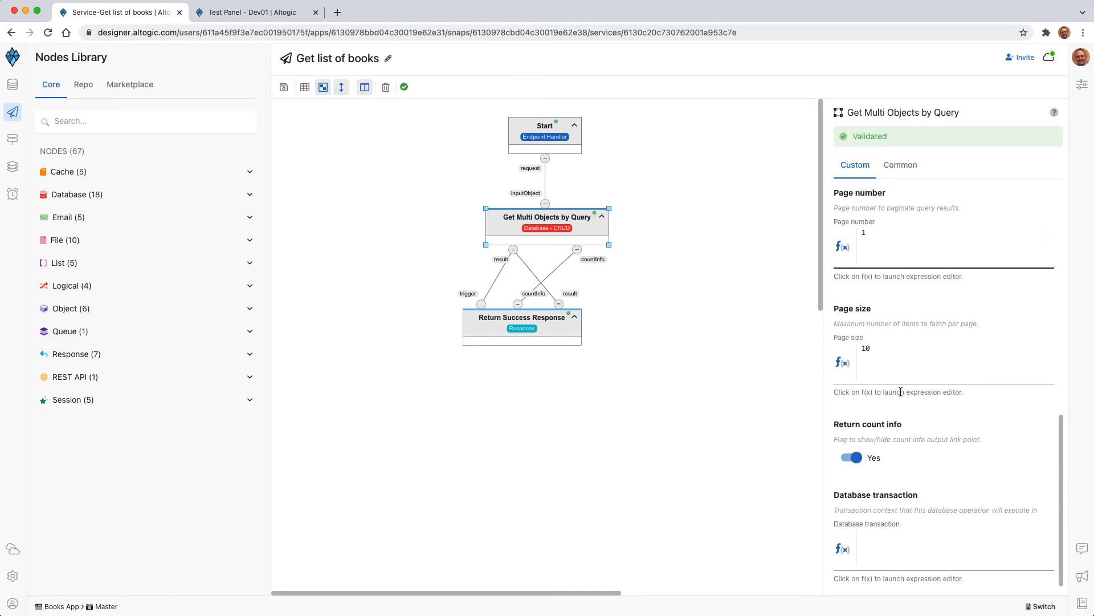
# In the Dev01 test panel, send the GET /books request and enlarge the response area
pyautogui.click(251, 12)
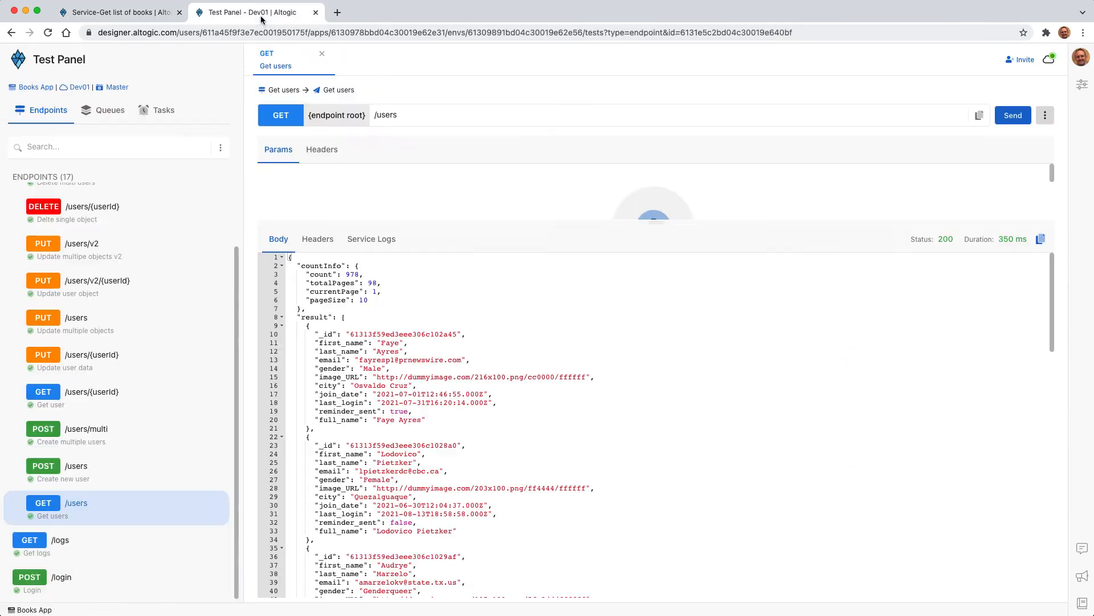
pyautogui.click(69, 220)
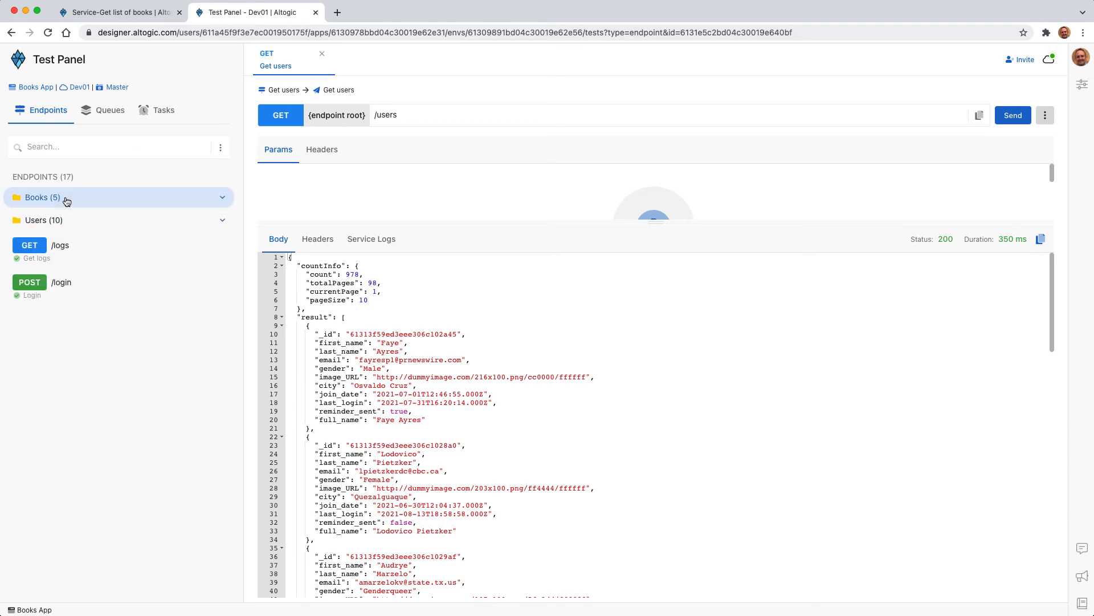
pyautogui.click(68, 200)
pyautogui.click(77, 261)
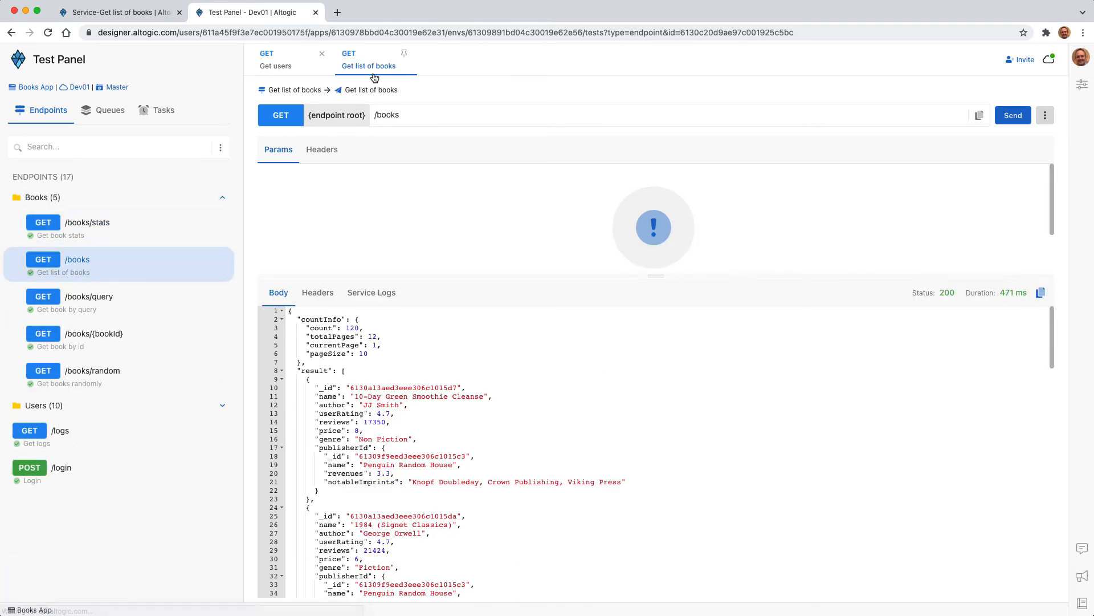
pyautogui.click(1013, 115)
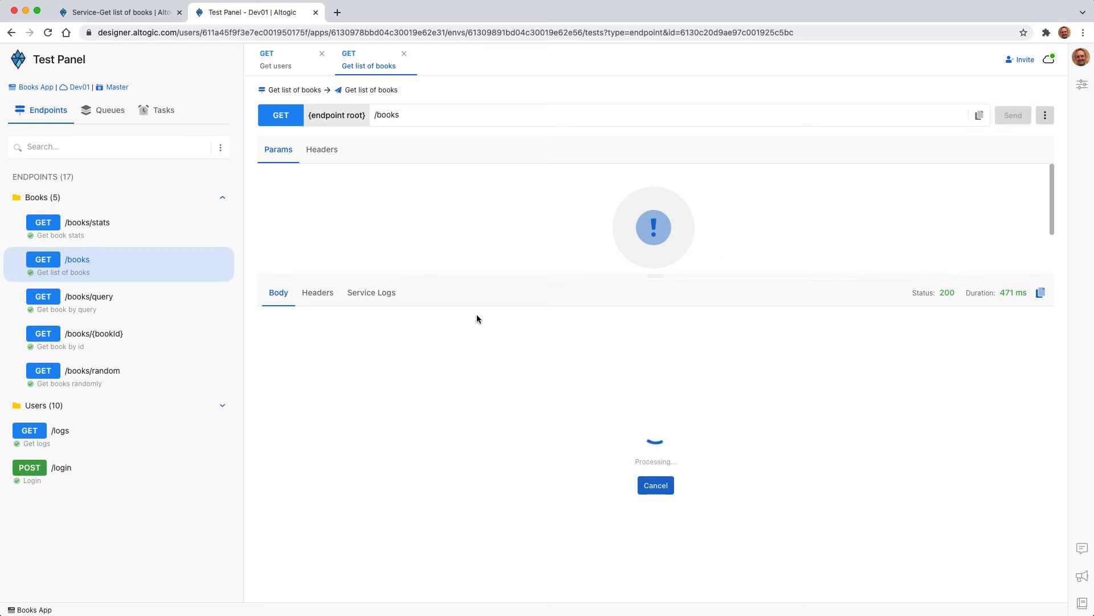
pyautogui.moveTo(508, 276); pyautogui.dragTo(511, 197)
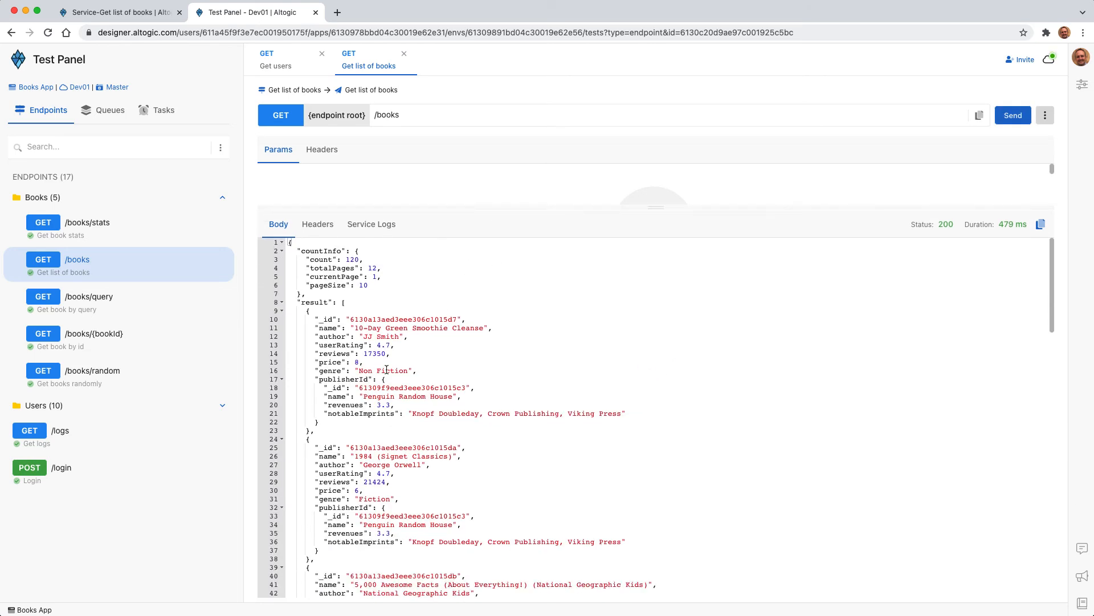
# Inspect the publisherId object in the first returned book record
pyautogui.moveTo(313, 380); pyautogui.dragTo(373, 380)
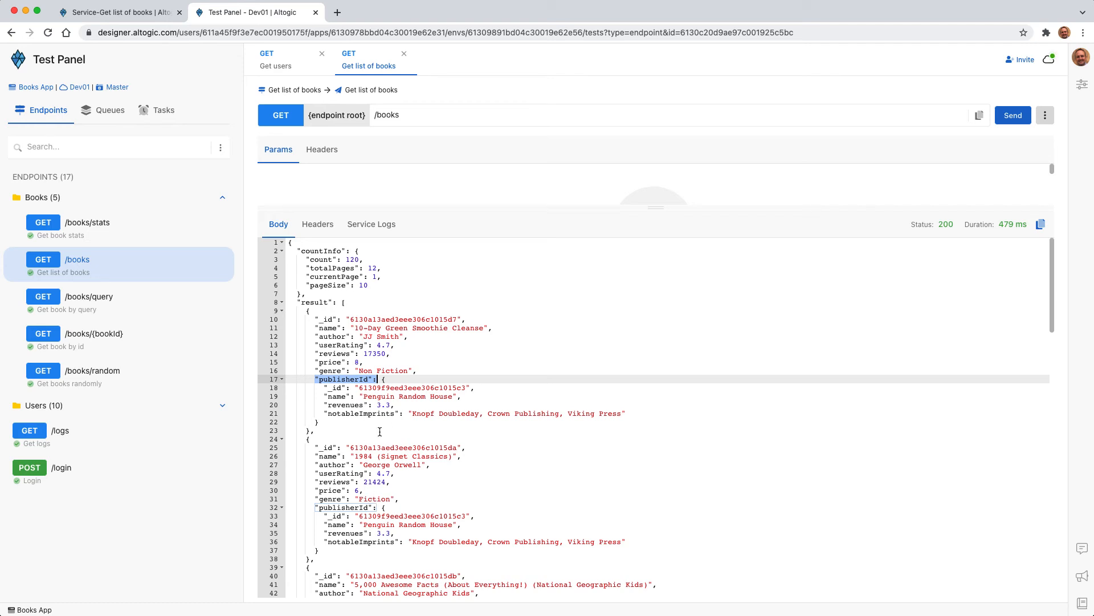
pyautogui.click(382, 337)
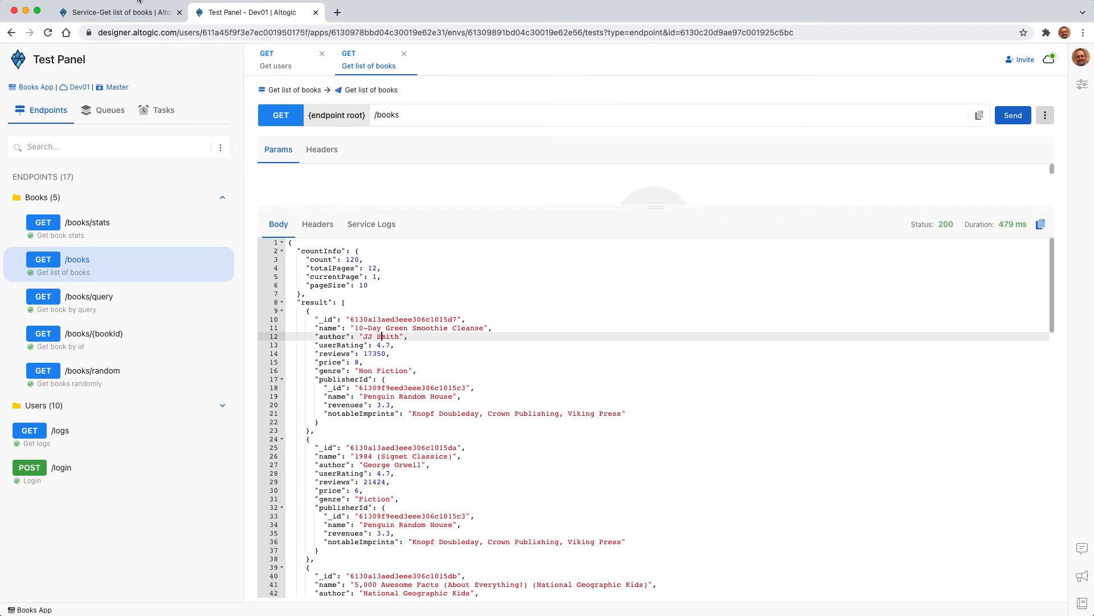
# In the designer's Get list of books service, open the omit-fields selection for result in the Return Success Response node
pyautogui.click(171, 13)
pyautogui.click(552, 323)
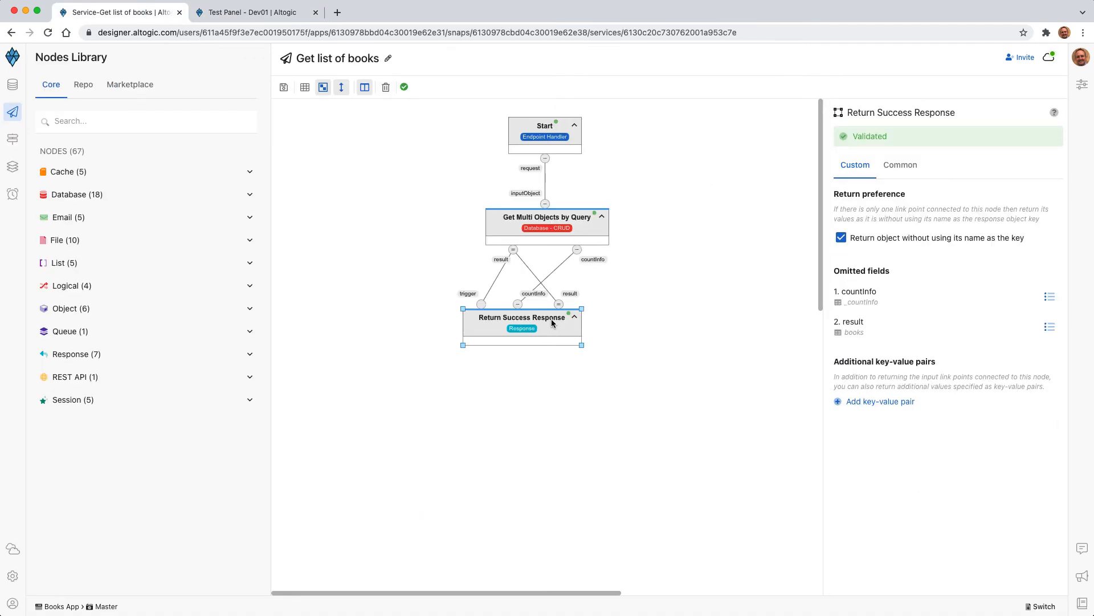
pyautogui.click(1050, 326)
pyautogui.scroll(-5, 565, 341)
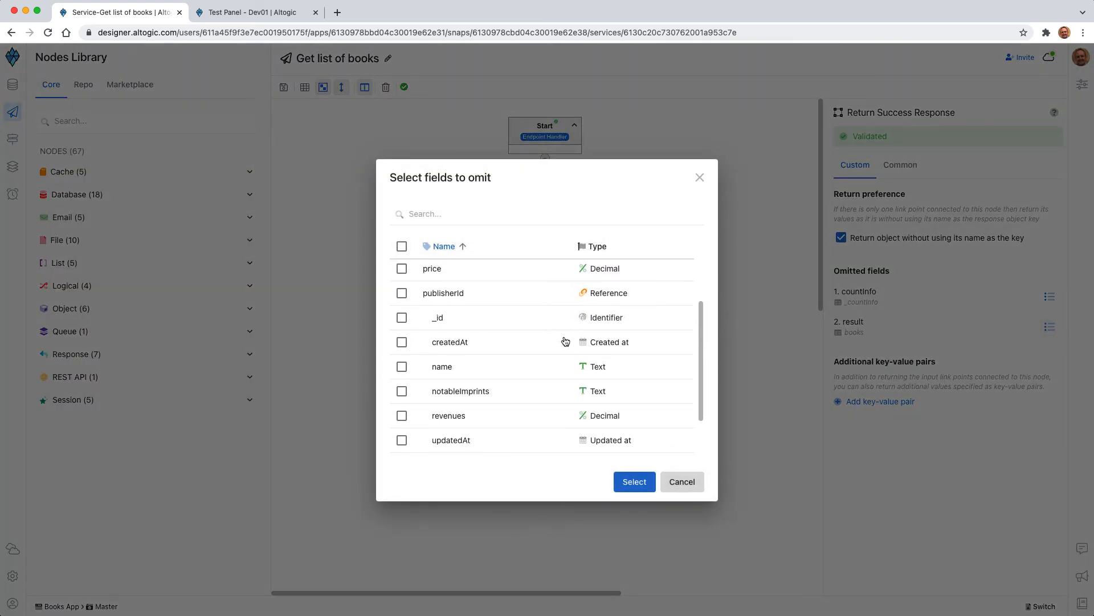
pyautogui.scroll(-1, 451, 300)
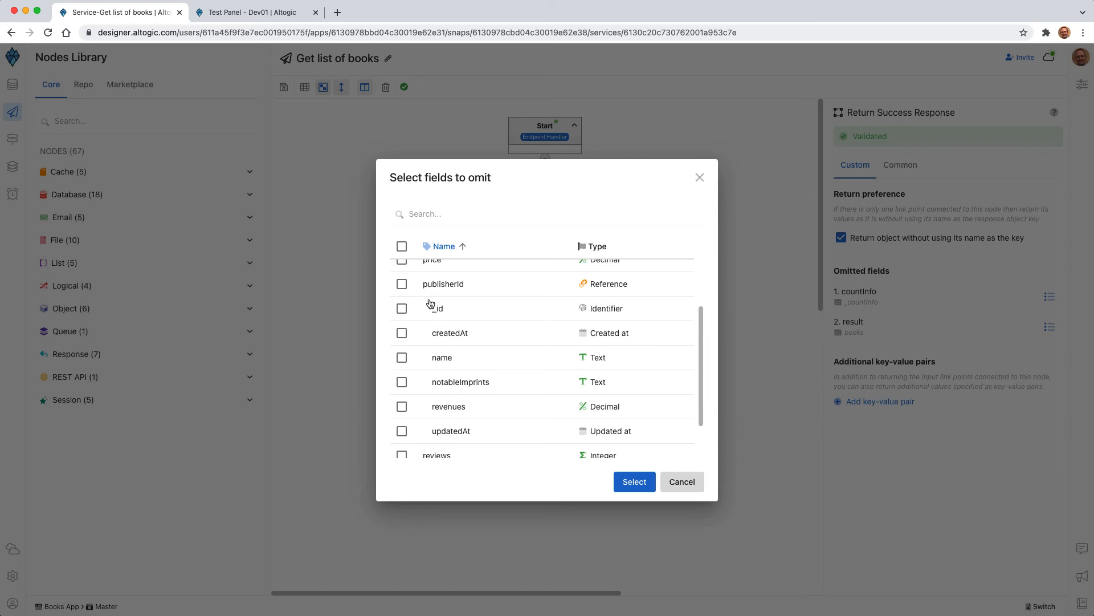
# Omit only the publisherId subfields _id, name, revenues and updatedAt from result, leaving the publisherId reference itself unselected
pyautogui.click(401, 284)
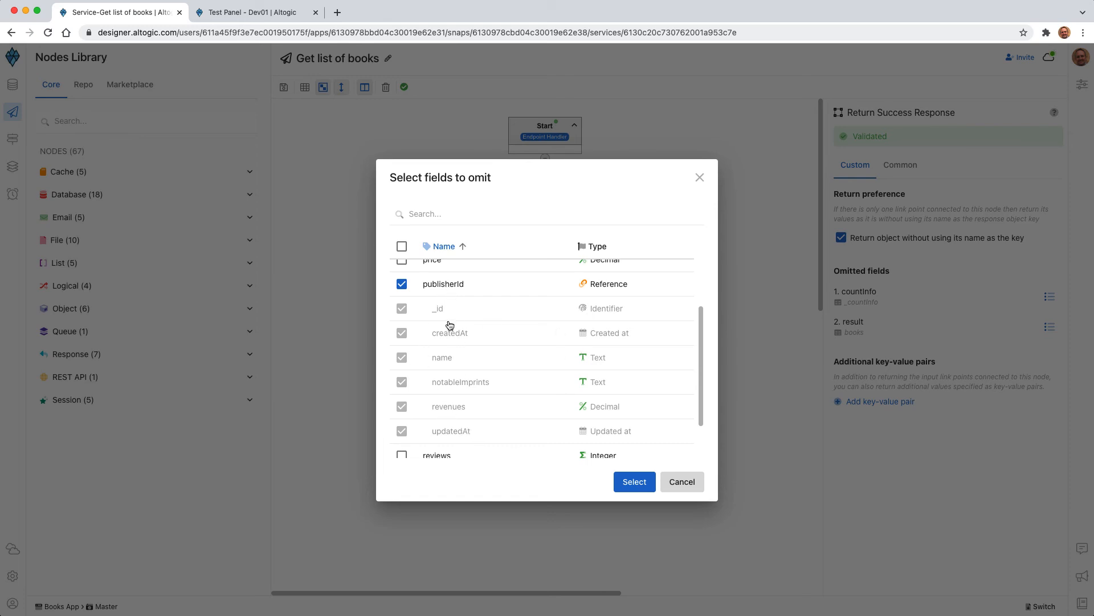
pyautogui.click(402, 285)
pyautogui.click(402, 333)
pyautogui.click(402, 358)
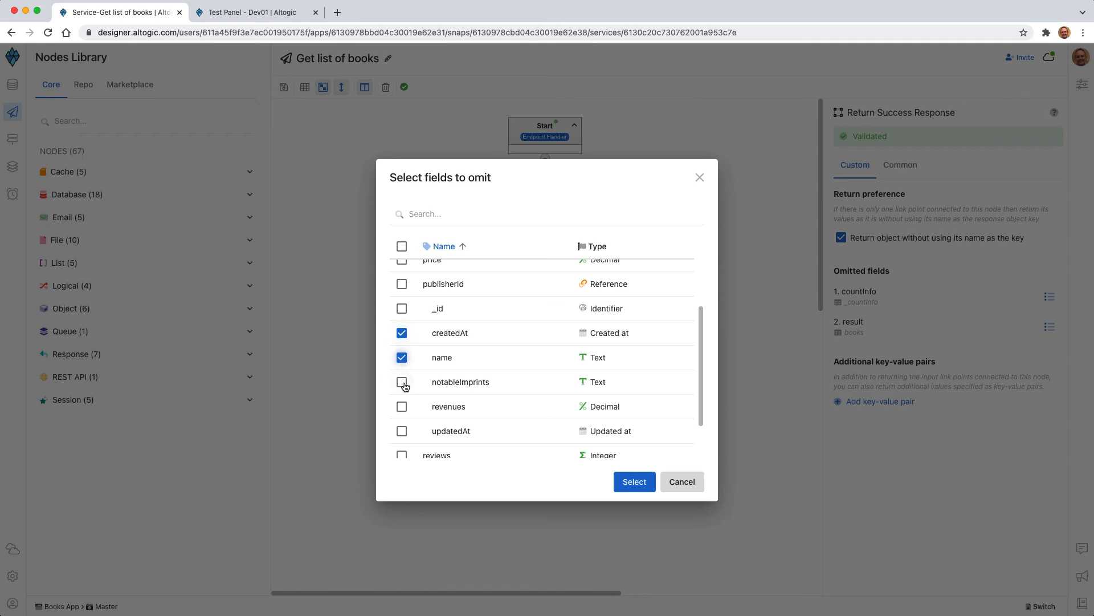
pyautogui.click(402, 382)
pyautogui.click(402, 308)
pyautogui.click(402, 382)
pyautogui.click(401, 334)
pyautogui.click(401, 407)
pyautogui.click(403, 435)
pyautogui.click(639, 486)
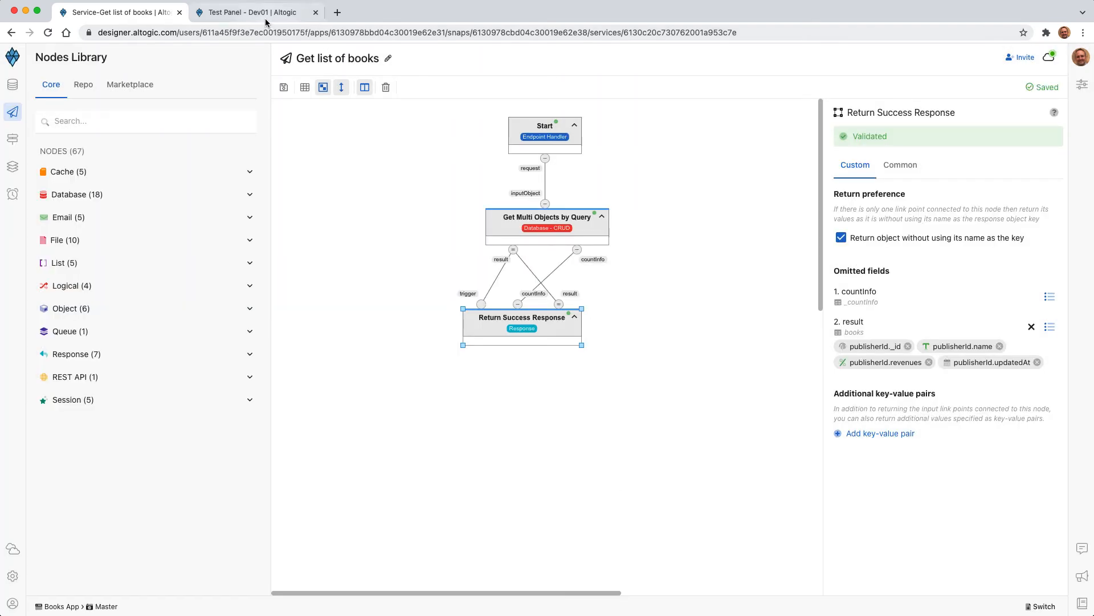
# Compare the earlier publisherId output in the Dev01 test panel and resend the GET /books request
pyautogui.click(288, 13)
pyautogui.click(379, 420)
pyautogui.tripleClick(350, 397)
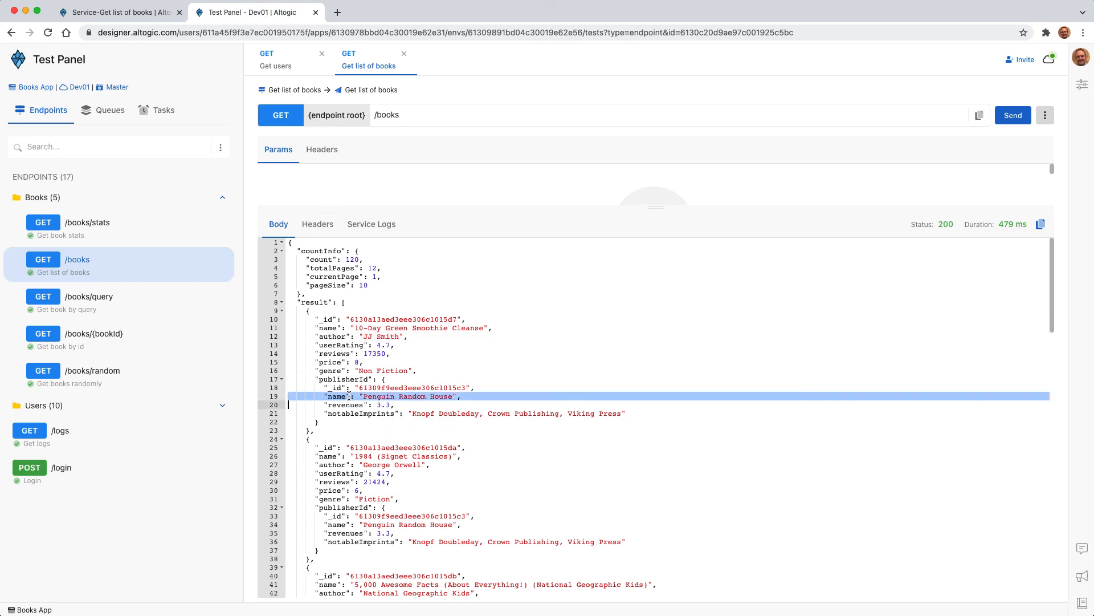
pyautogui.click(1013, 115)
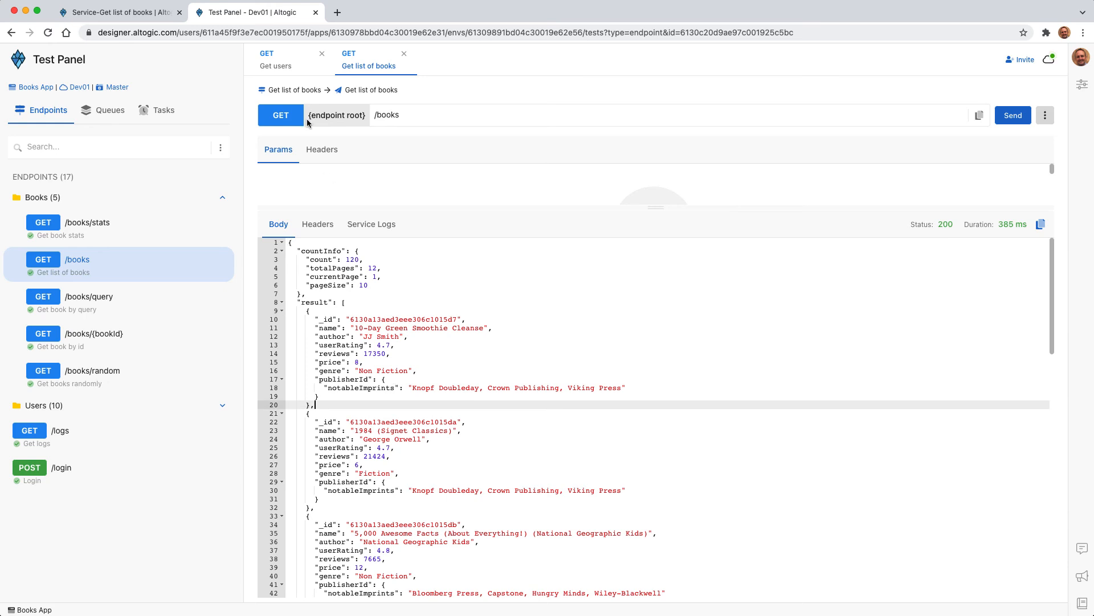
# Change the node's omitted publisherId subfields to _id, createdAt, notableImprints, revenues and updatedAt, so that name is kept in result
pyautogui.click(142, 14)
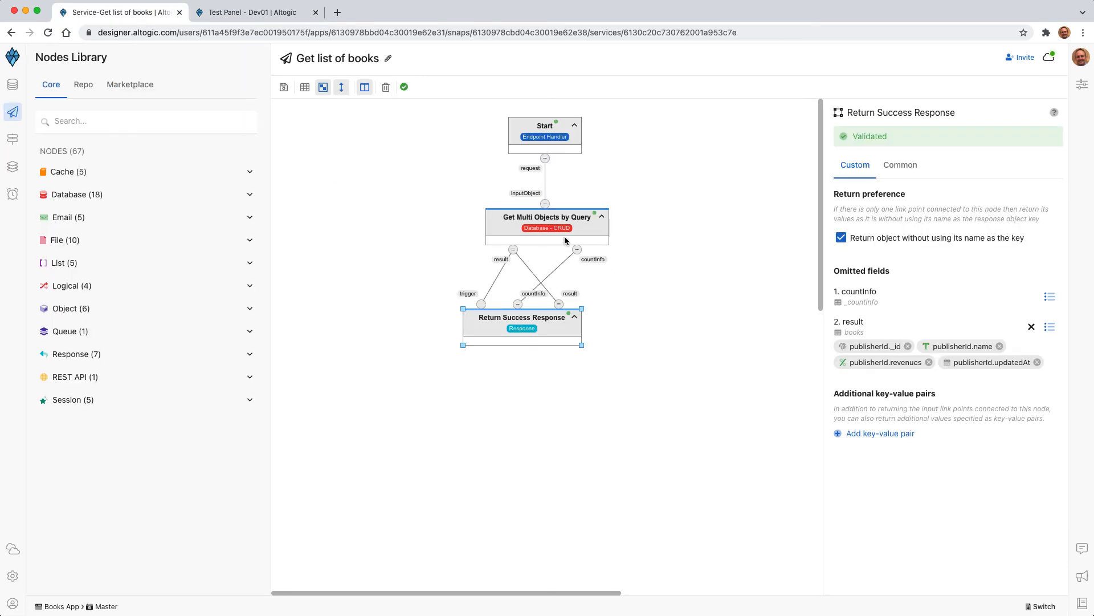
pyautogui.click(1050, 326)
pyautogui.scroll(-5, 502, 383)
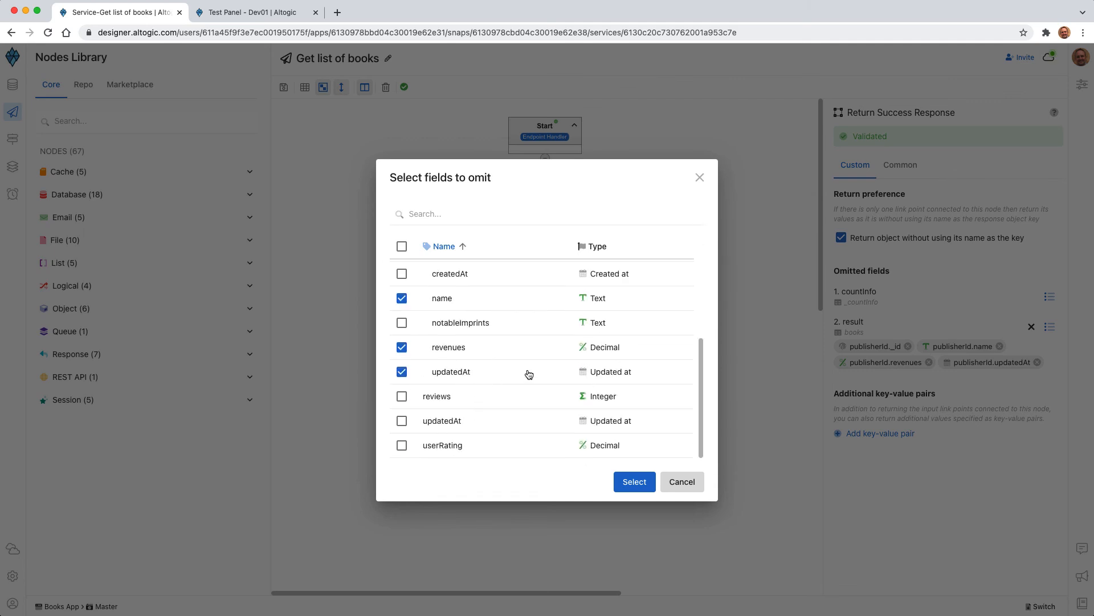
pyautogui.scroll(1, 528, 375)
pyautogui.click(401, 312)
pyautogui.click(402, 336)
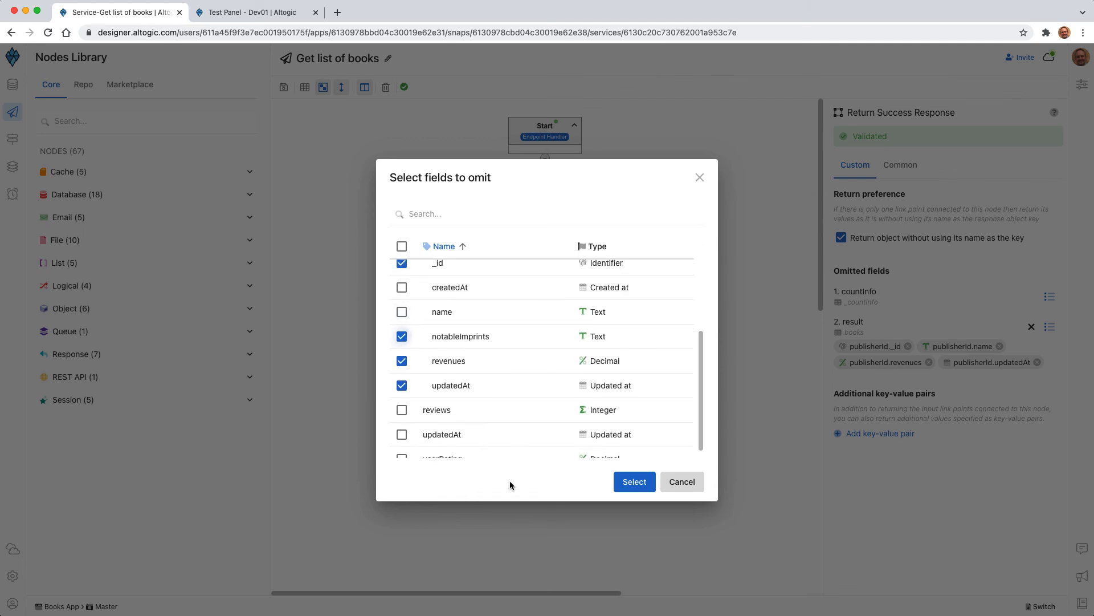
pyautogui.click(402, 287)
pyautogui.scroll(1, 533, 376)
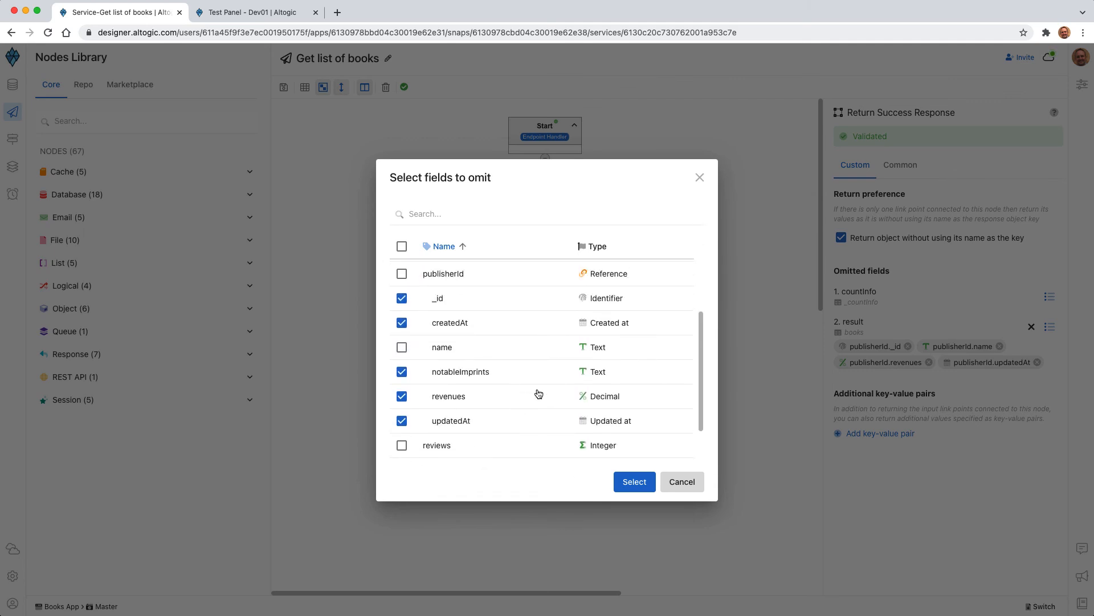
pyautogui.click(627, 481)
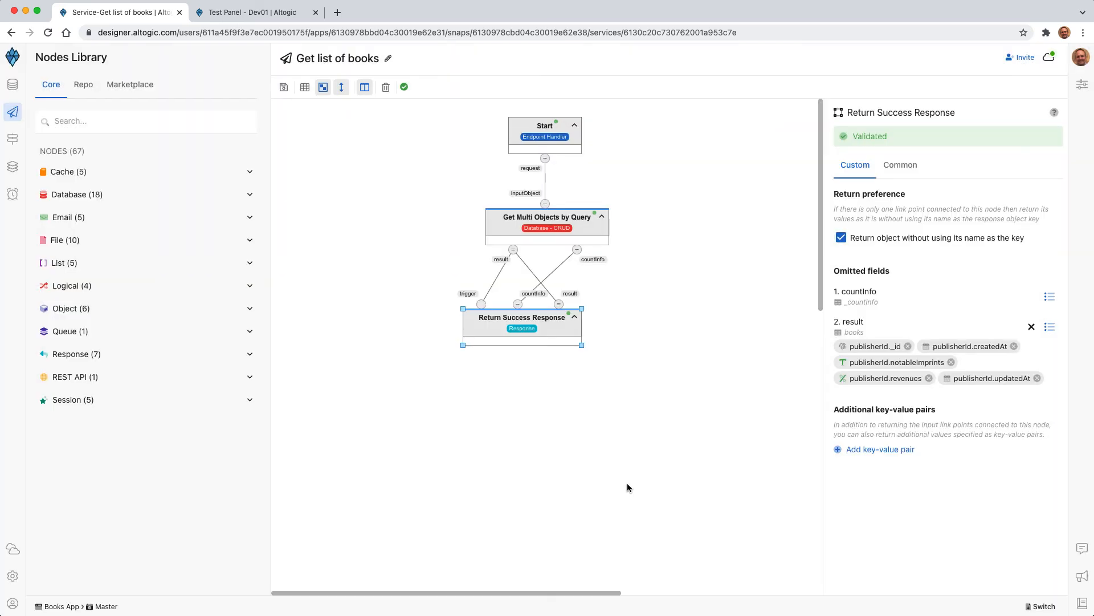
pyautogui.click(1050, 327)
pyautogui.scroll(-5, 496, 371)
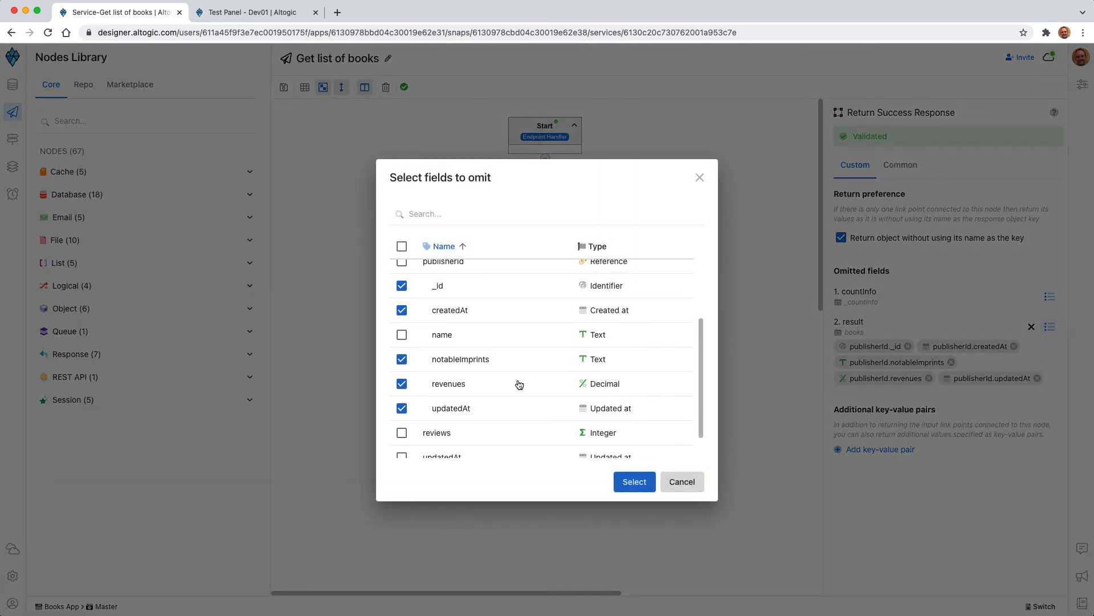
pyautogui.click(629, 483)
# Resend the GET /books request in the test panel and check the publisherId object of the first book record
pyautogui.click(285, 13)
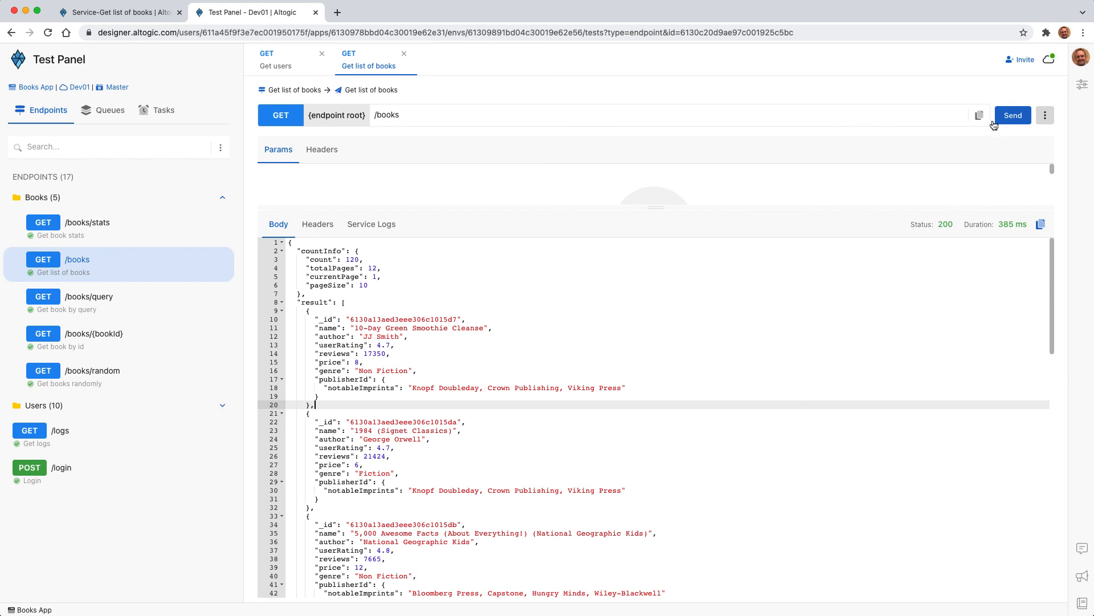
pyautogui.click(1014, 116)
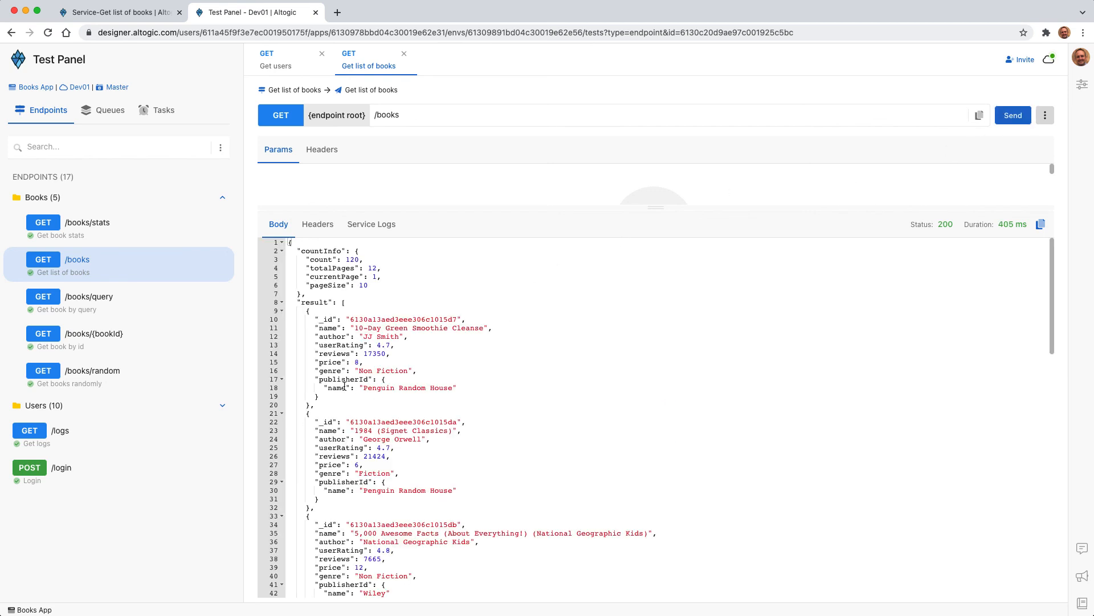
pyautogui.doubleClick(338, 387)
pyautogui.tripleClick(338, 388)
pyautogui.click(487, 422)
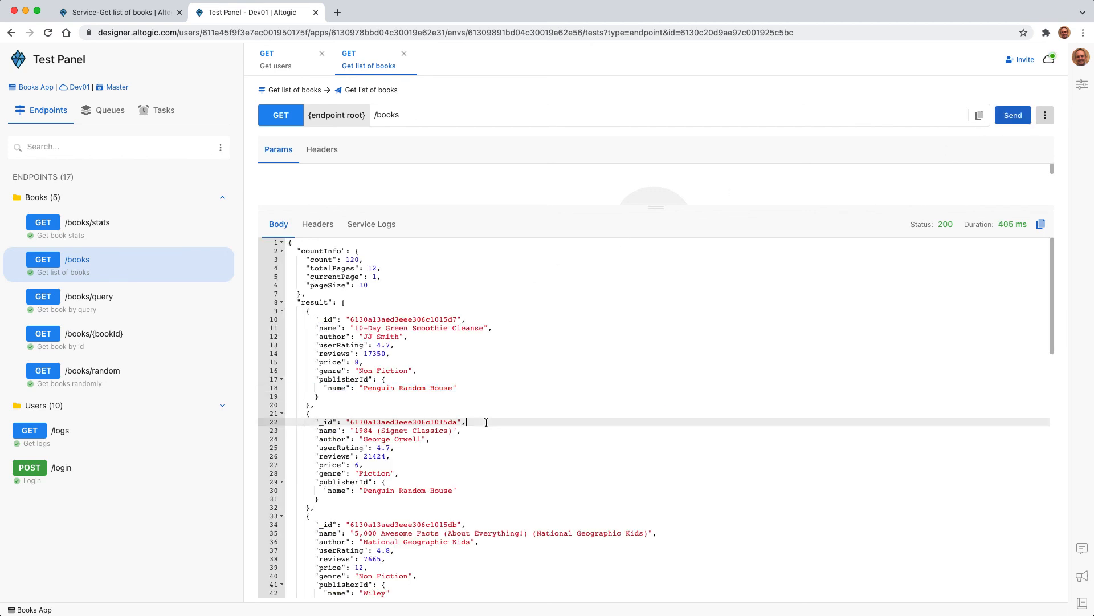
# Review the selectable omitted fields for result in the Return Success Response node and close the selection without changes
pyautogui.click(155, 14)
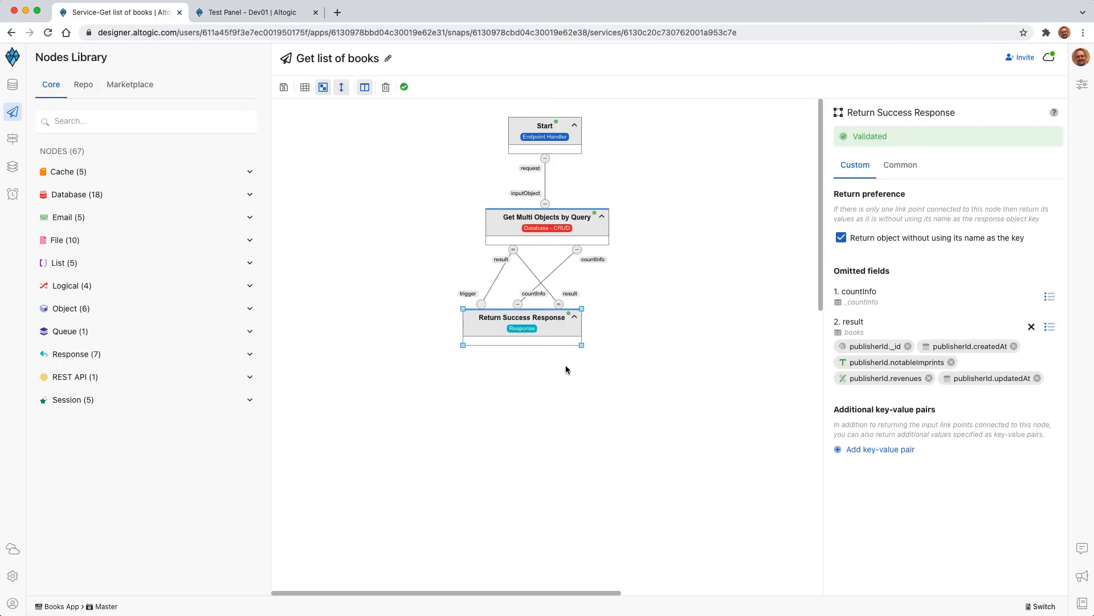
pyautogui.click(566, 369)
pyautogui.click(537, 323)
pyautogui.click(1049, 327)
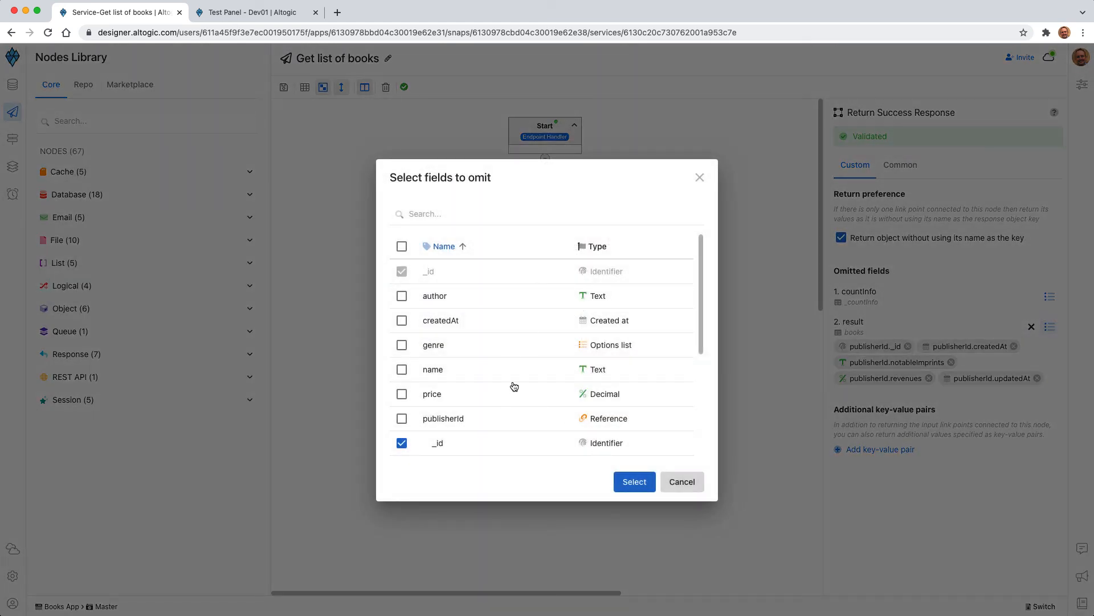
pyautogui.scroll(-4, 515, 386)
pyautogui.click(675, 491)
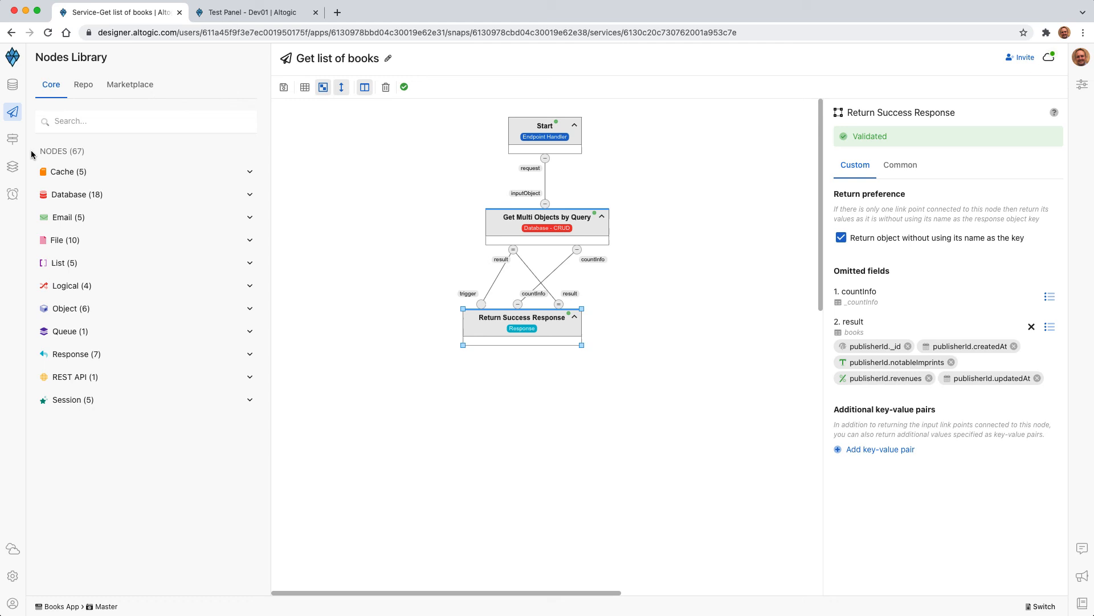
# Open the common properties of the password field in the users model to review its Omitted setting
pyautogui.click(12, 84)
pyautogui.click(40, 155)
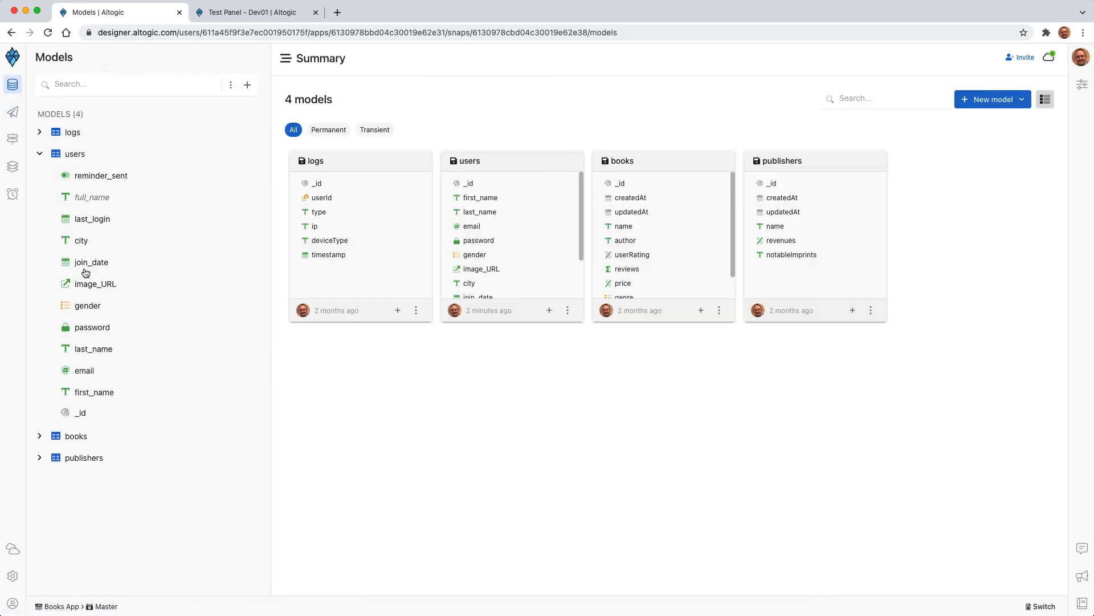
pyautogui.click(87, 329)
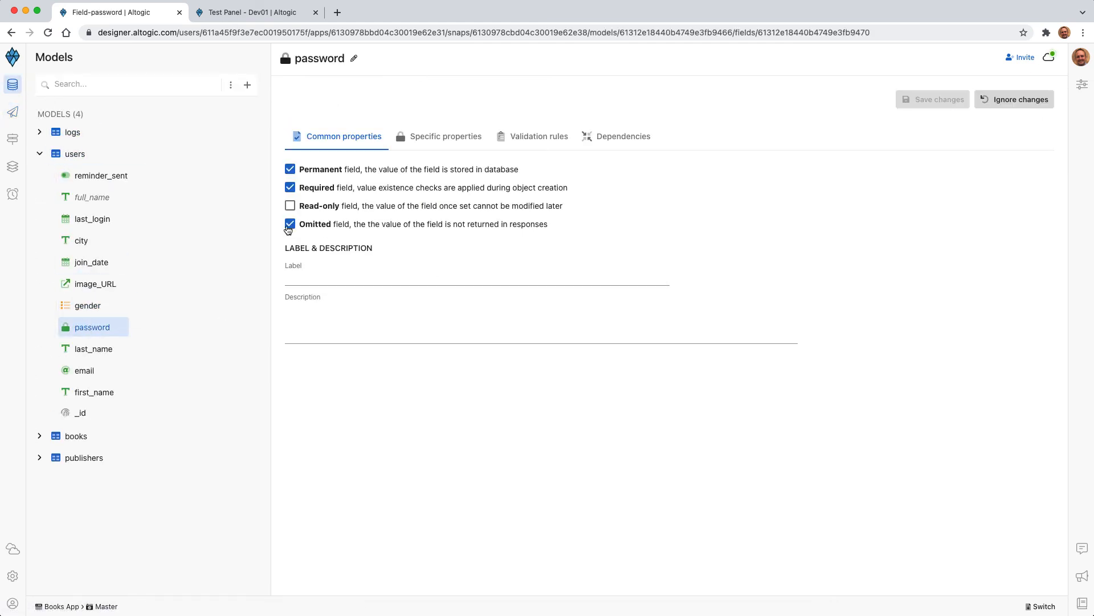